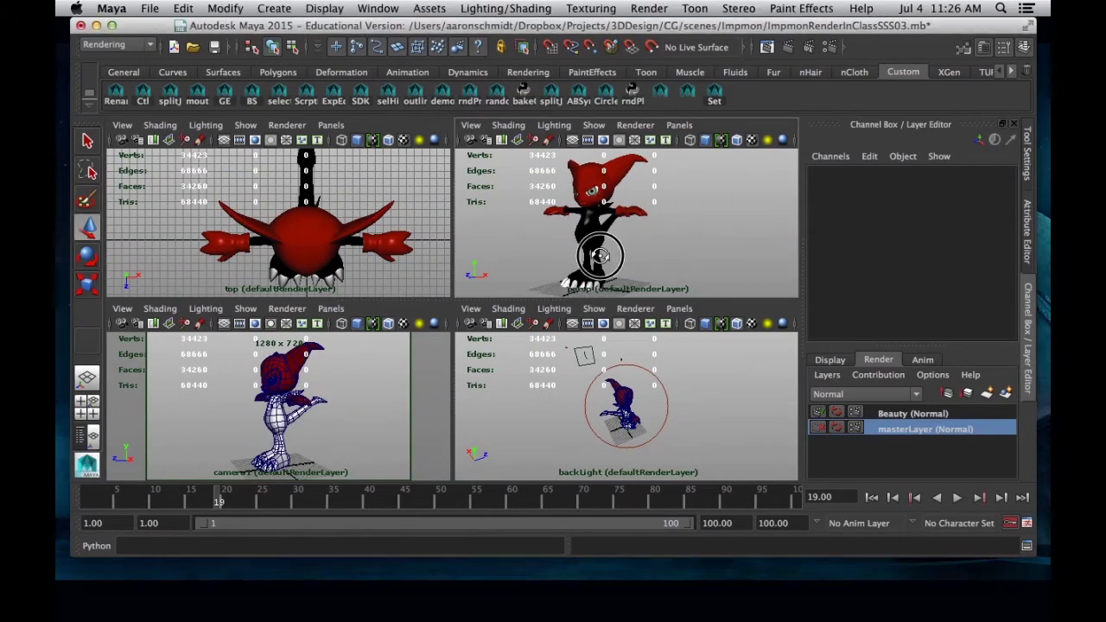
# - Marquee-select the whole character and assign it to a new render layer renamed Occ
pyautogui.keyDown('alt'); pyautogui.moveTo(612, 247); pyautogui.dragTo(641, 259); pyautogui.keyUp('alt')
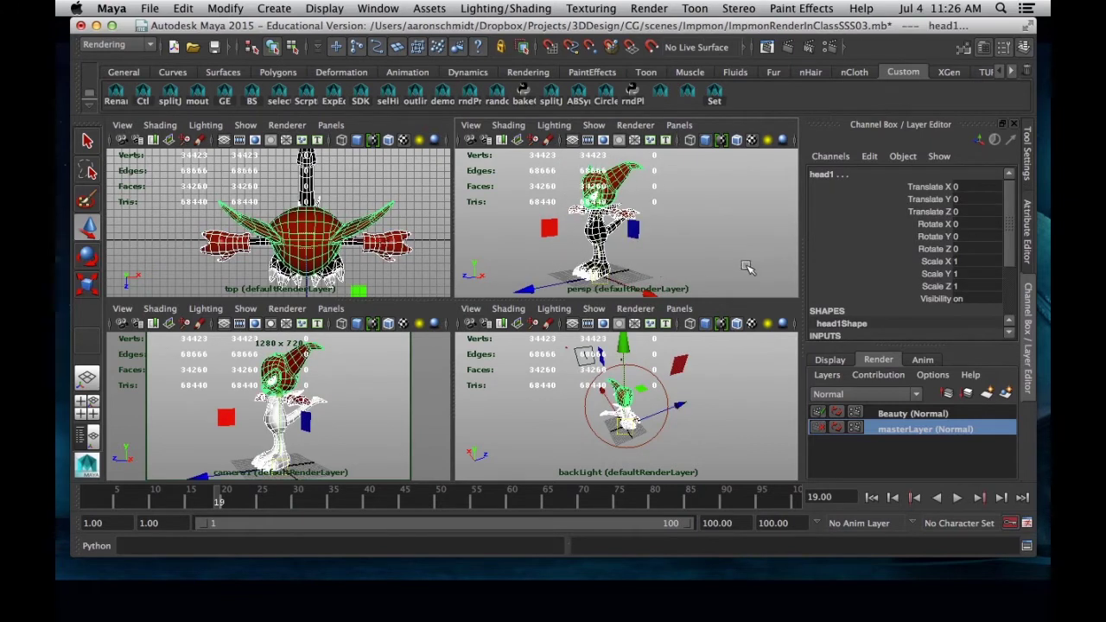
pyautogui.click(537, 173)
pyautogui.moveTo(537, 173); pyautogui.dragTo(674, 279)
pyautogui.click(1006, 393)
pyautogui.doubleClick(921, 414)
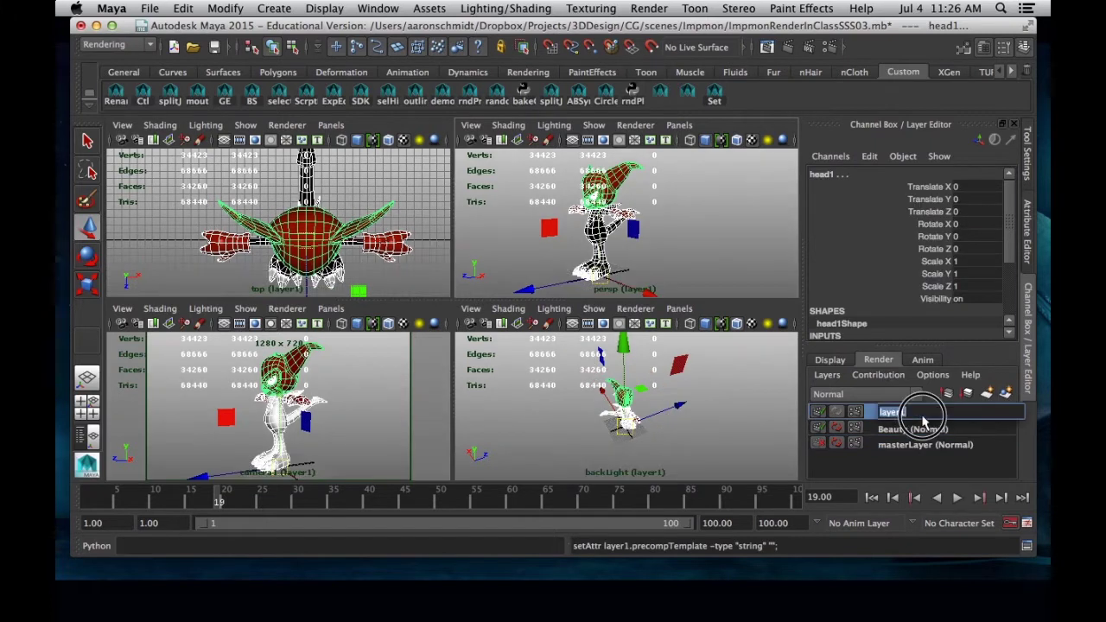
pyautogui.write('Occ')
pyautogui.press('Return')
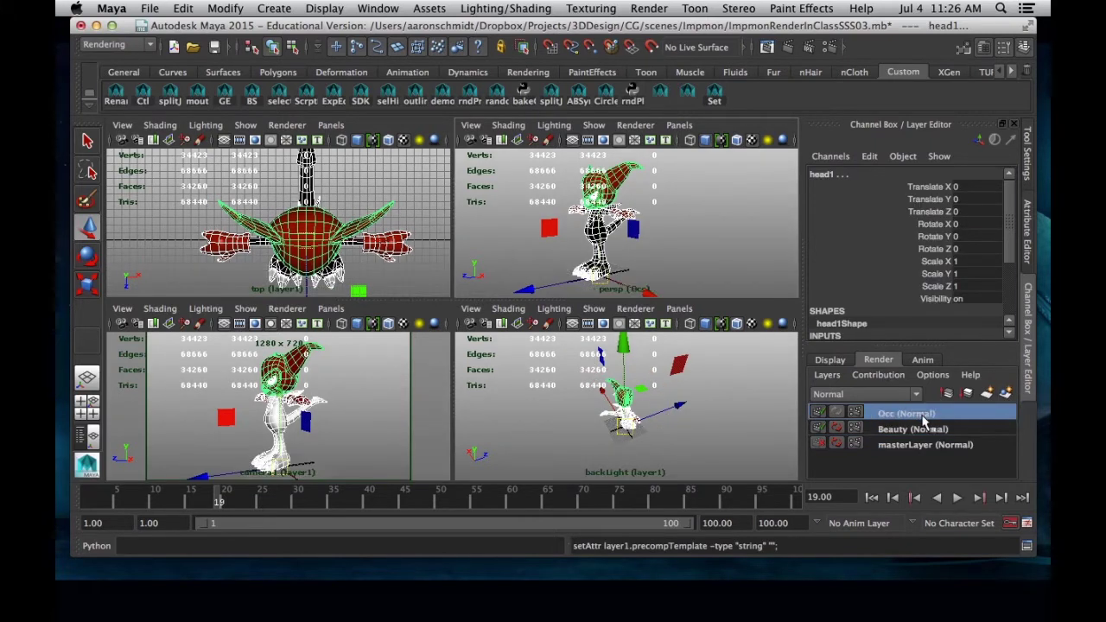
pyautogui.click(717, 251)
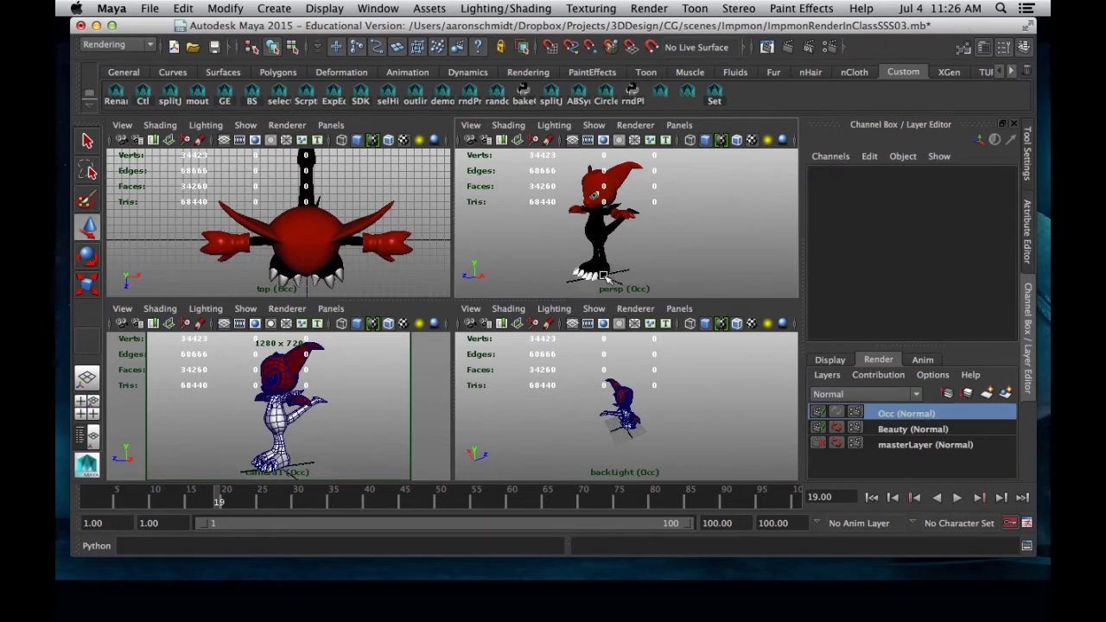
# - Open Render Settings at Indirect Lighting and compare the Beauty and Occ layers
pyautogui.click(831, 49)
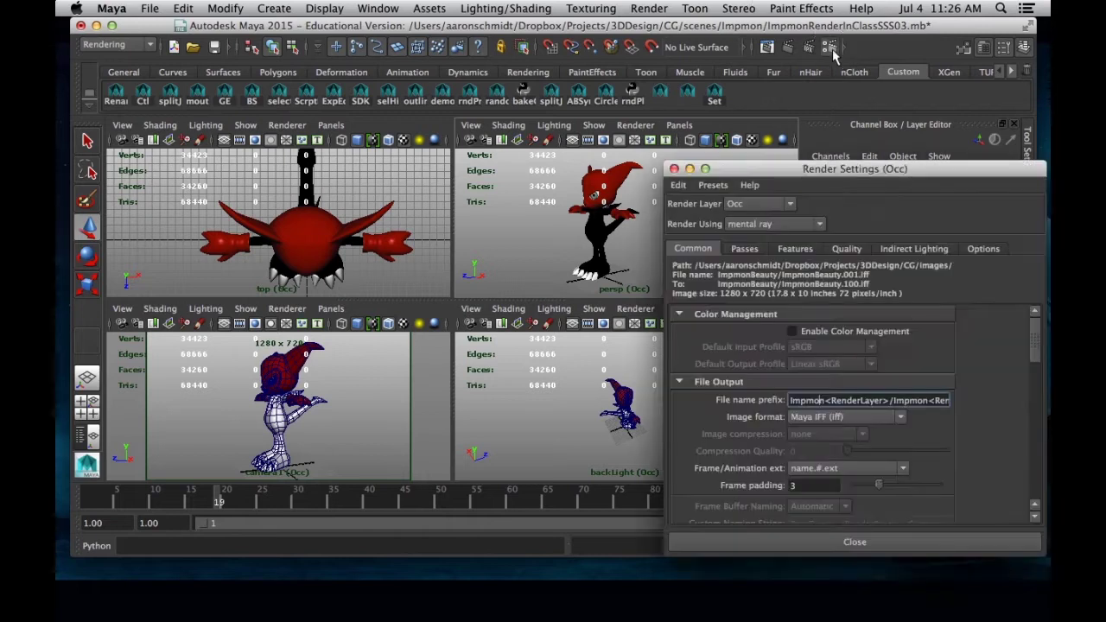
pyautogui.moveTo(790, 165); pyautogui.dragTo(488, 101)
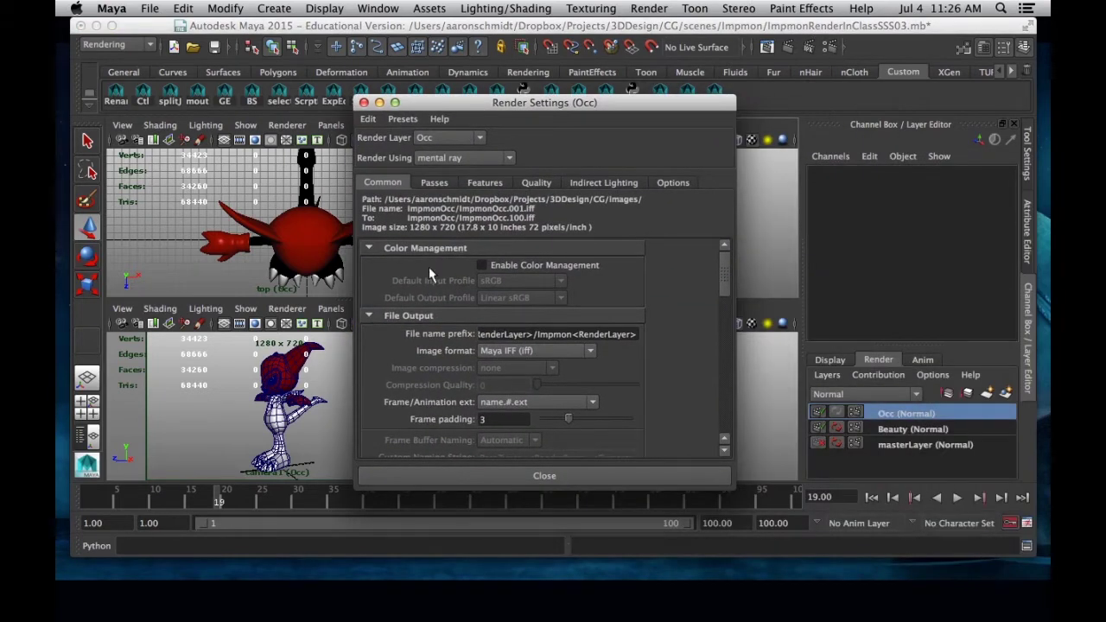
pyautogui.click(628, 183)
pyautogui.moveTo(599, 109); pyautogui.dragTo(431, 126)
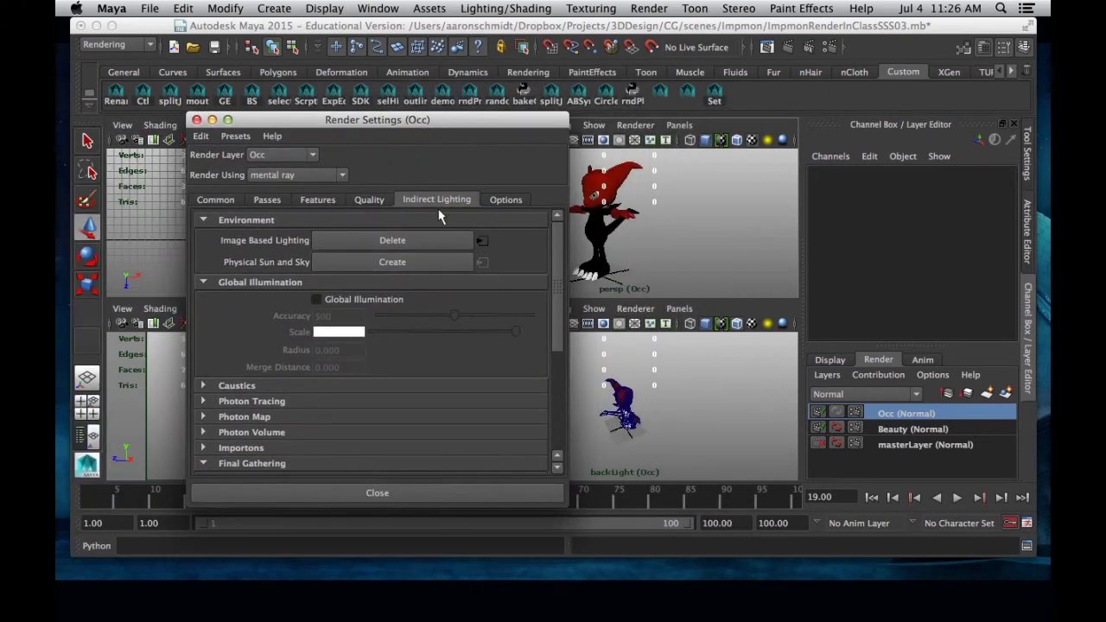
pyautogui.scroll(-5, 546, 246)
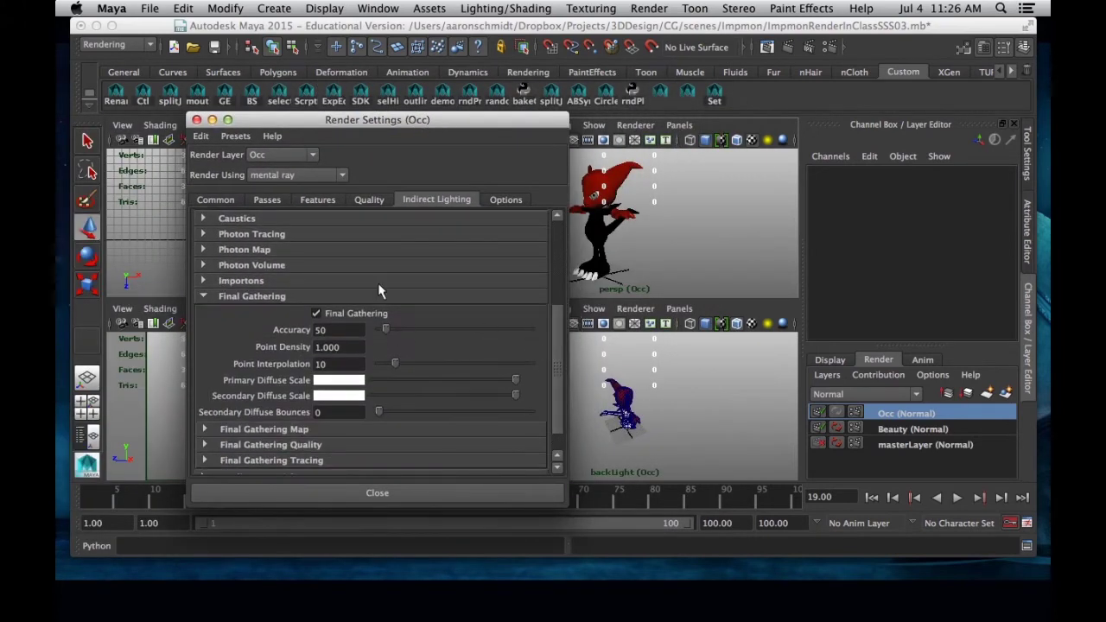
pyautogui.click(945, 431)
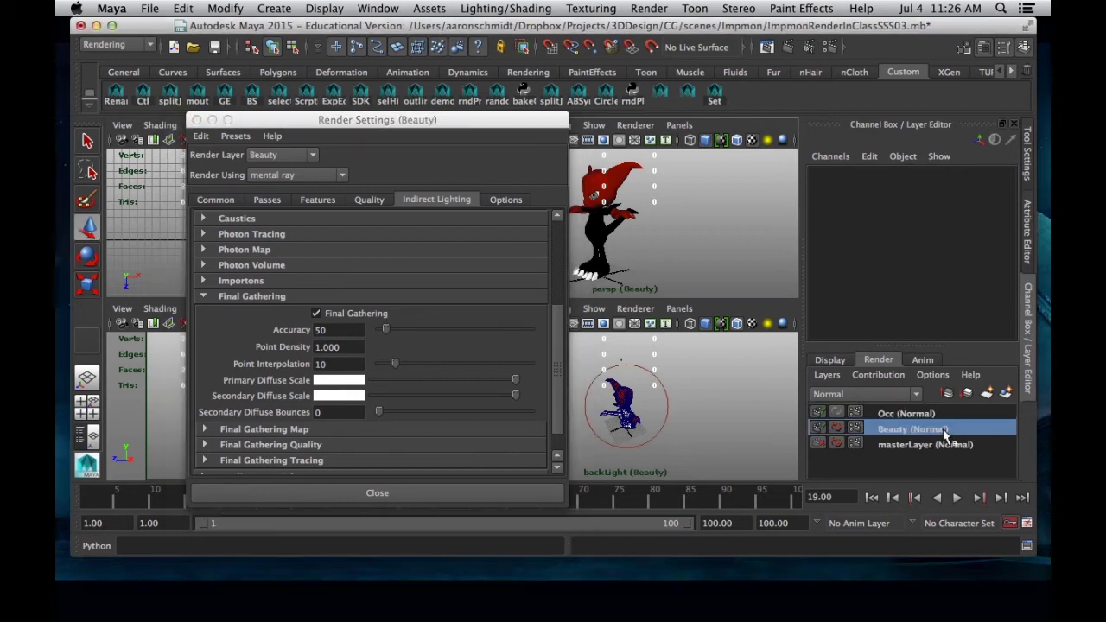
pyautogui.click(898, 414)
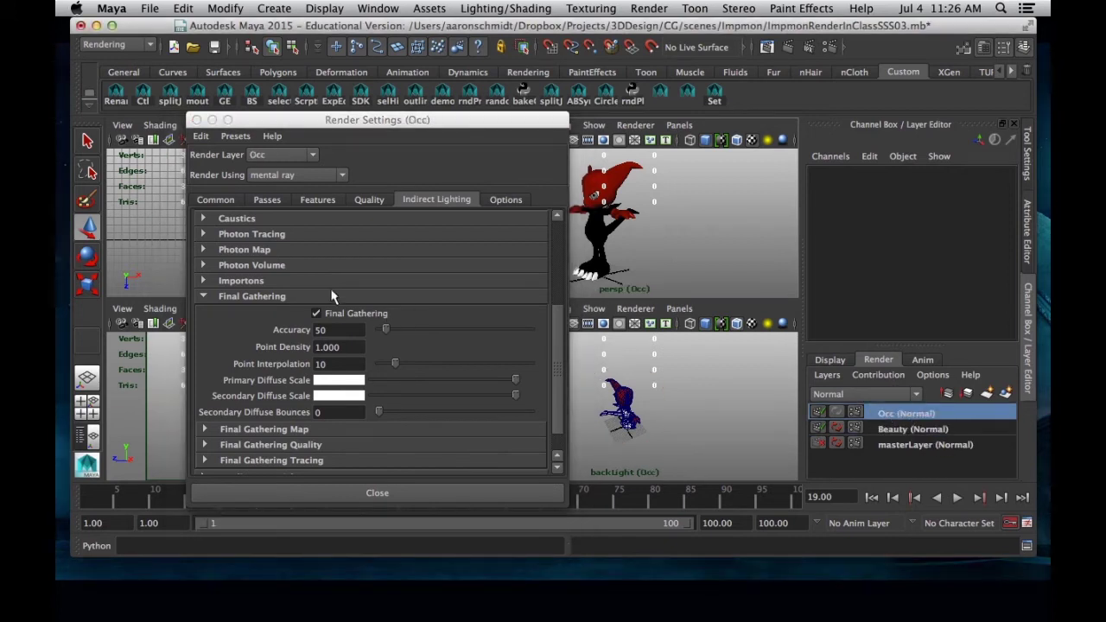
# - Give Final Gathering a layer override, unchecked on Occ and still on for Beauty
pyautogui.rightClick(345, 321)
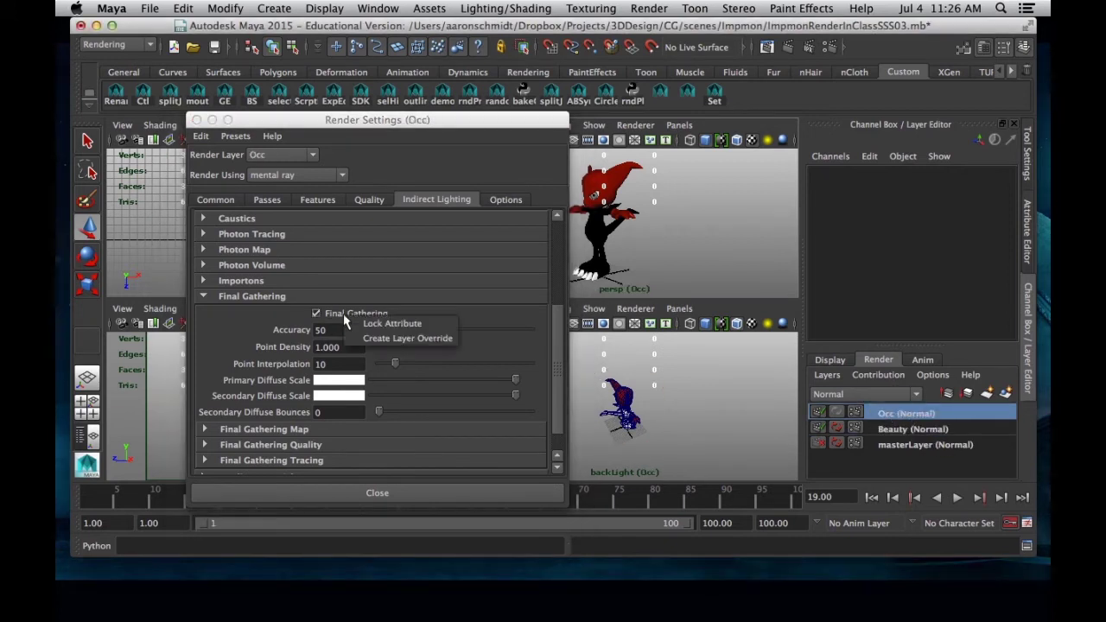
pyautogui.click(365, 338)
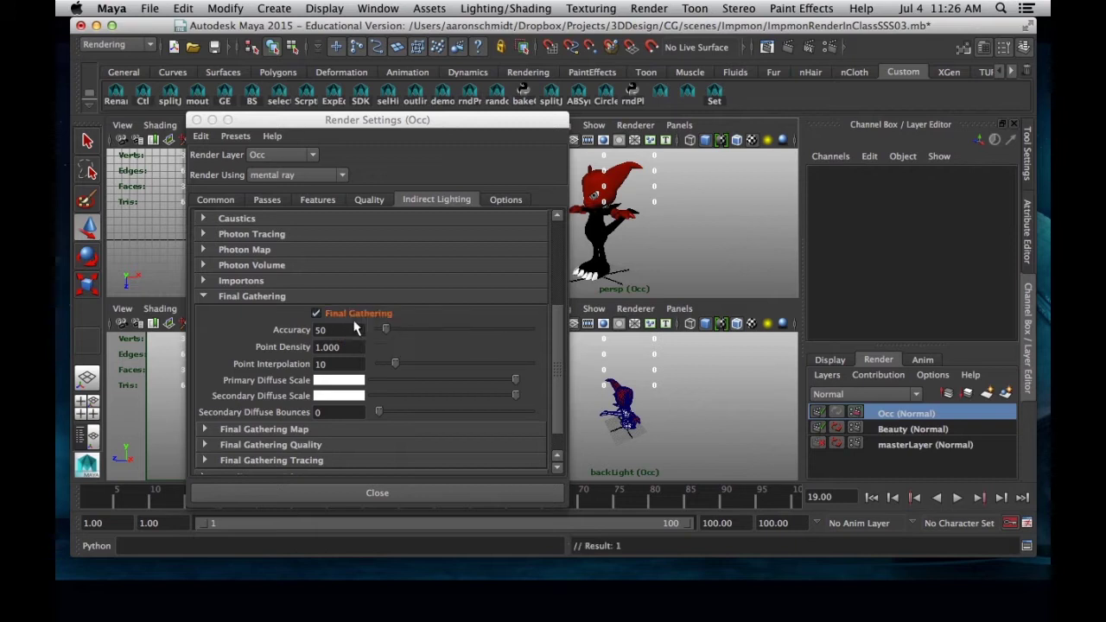
pyautogui.click(316, 316)
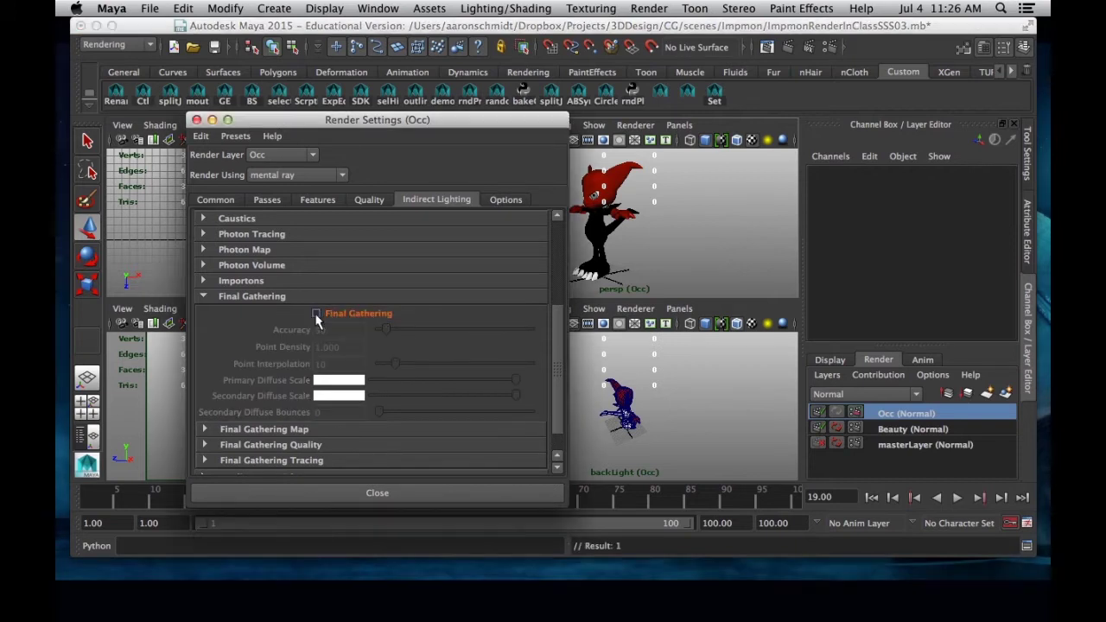
pyautogui.click(885, 429)
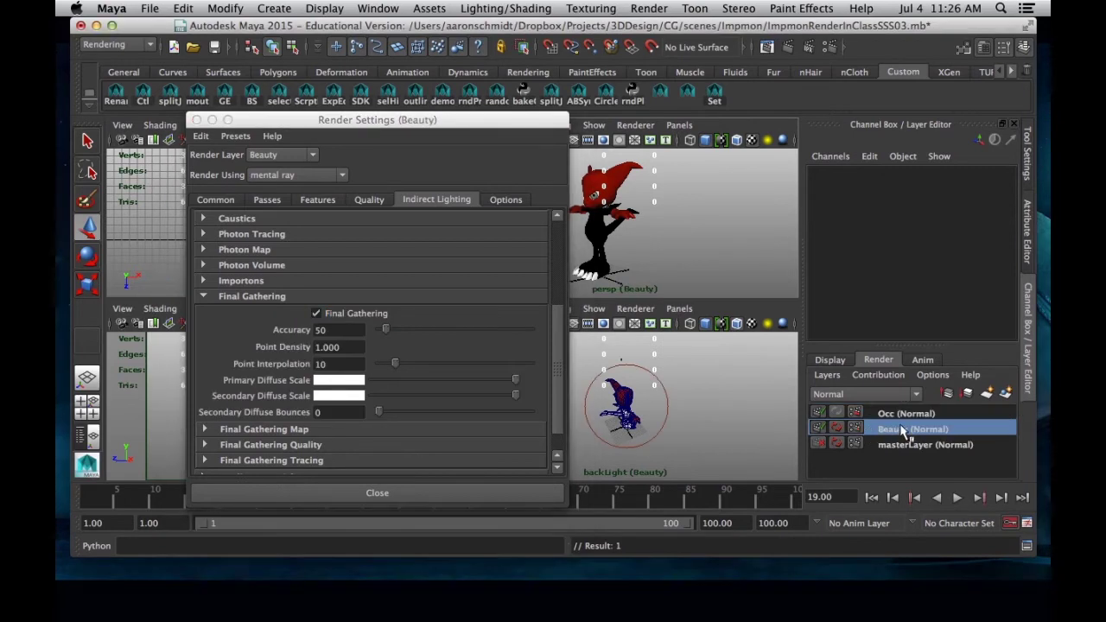
pyautogui.click(893, 413)
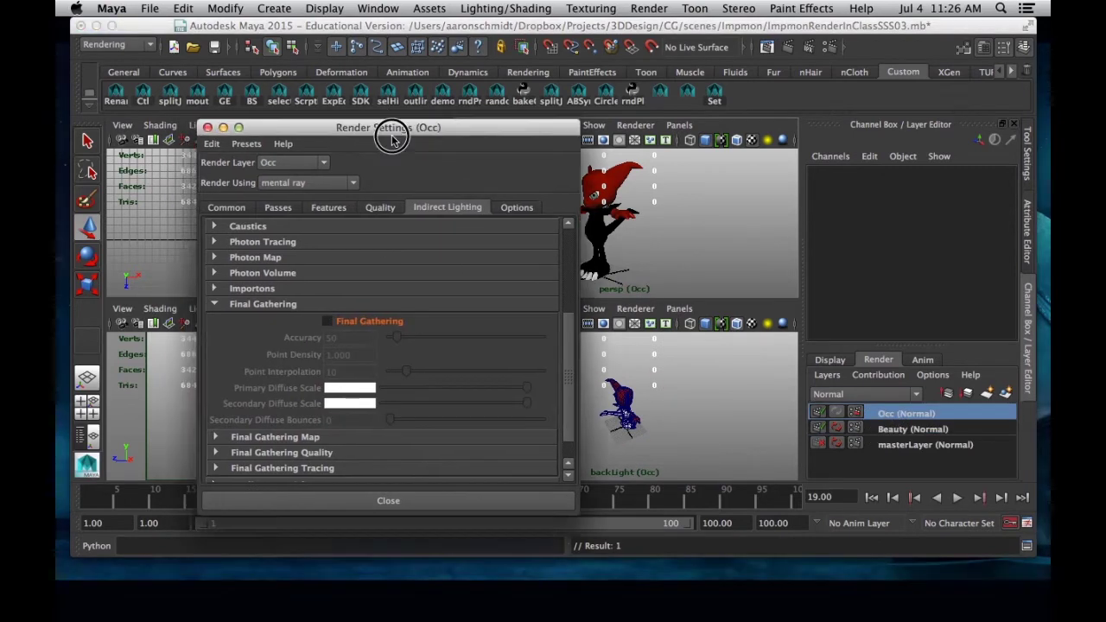
pyautogui.moveTo(387, 127); pyautogui.dragTo(529, 494)
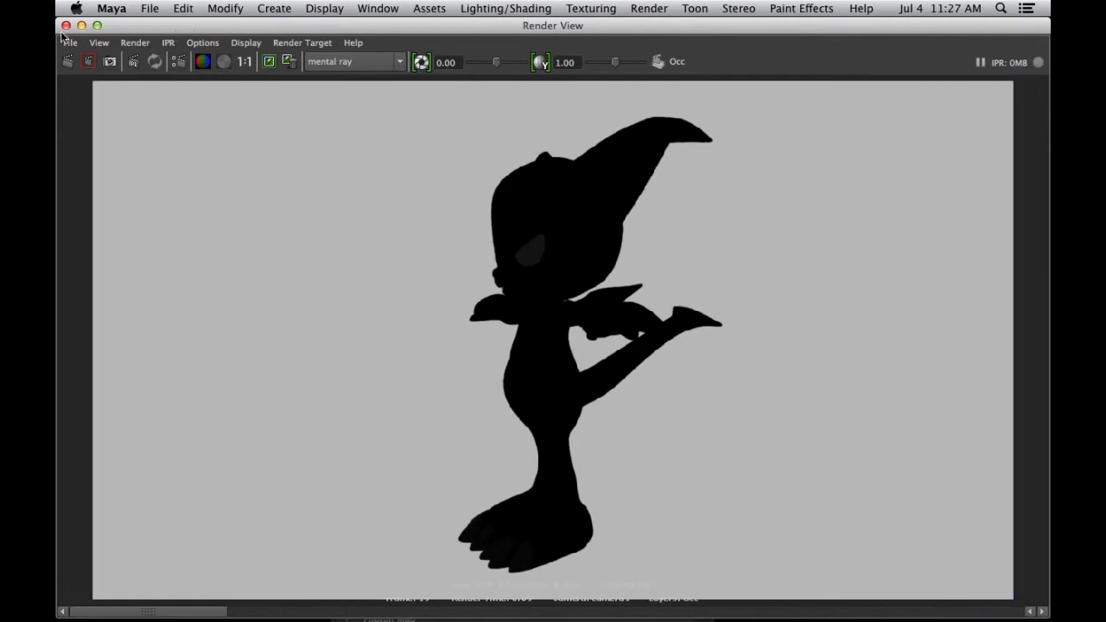
pyautogui.moveTo(297, 25); pyautogui.dragTo(442, 42)
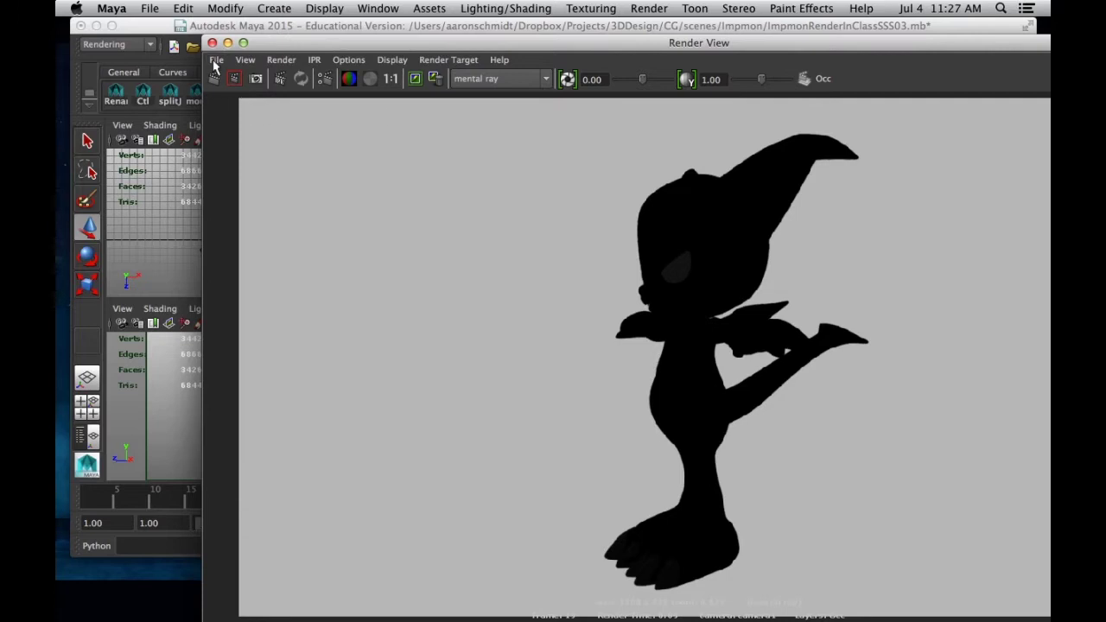
pyautogui.click(212, 42)
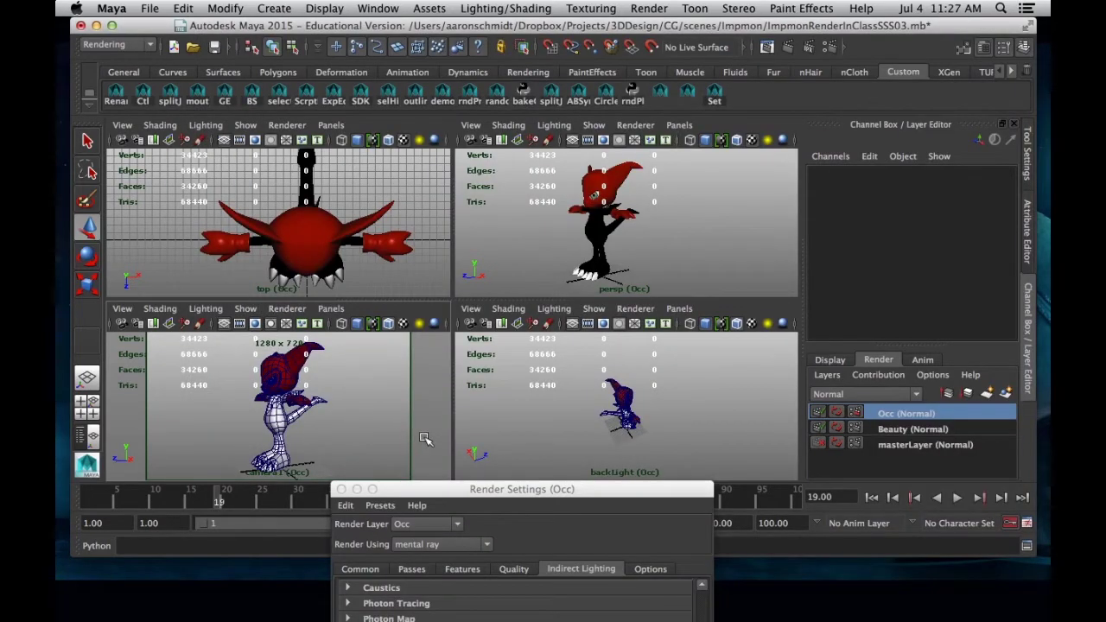
# - Select the mentalrayIbl1 sphere on masterLayer and inspect its attributes from the Occ layer
pyautogui.click(672, 202)
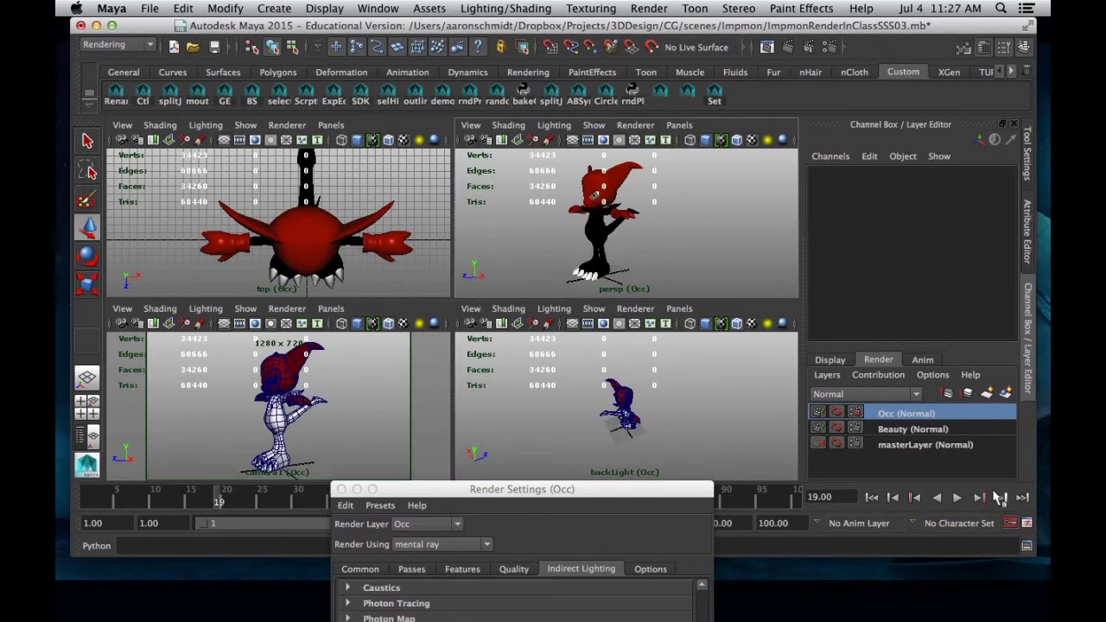
pyautogui.click(899, 445)
pyautogui.click(693, 216)
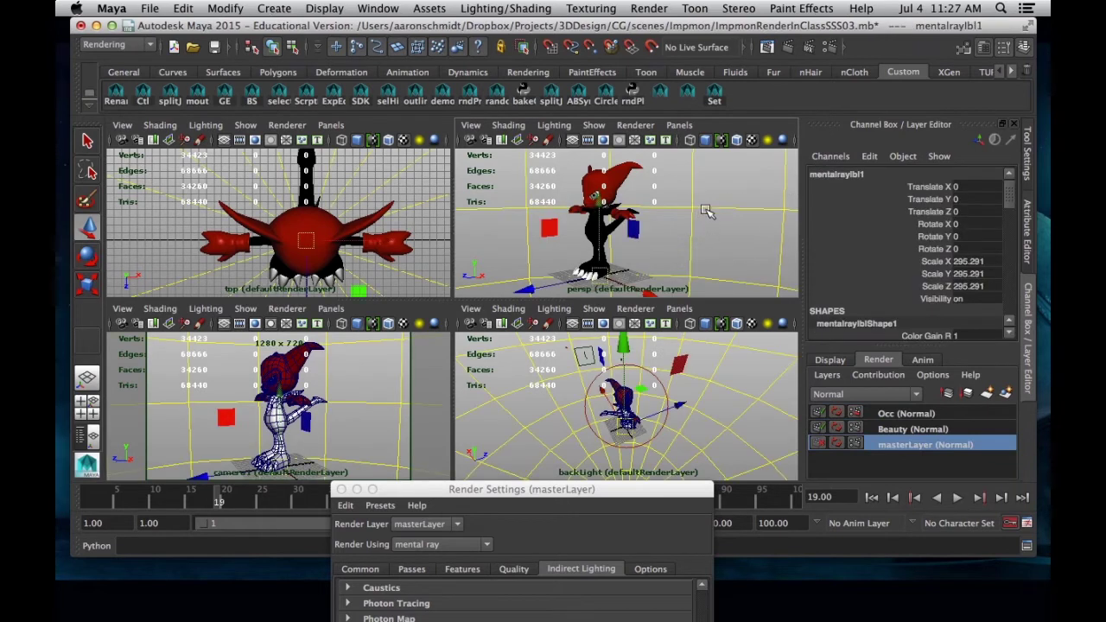
pyautogui.click(946, 414)
pyautogui.click(1026, 227)
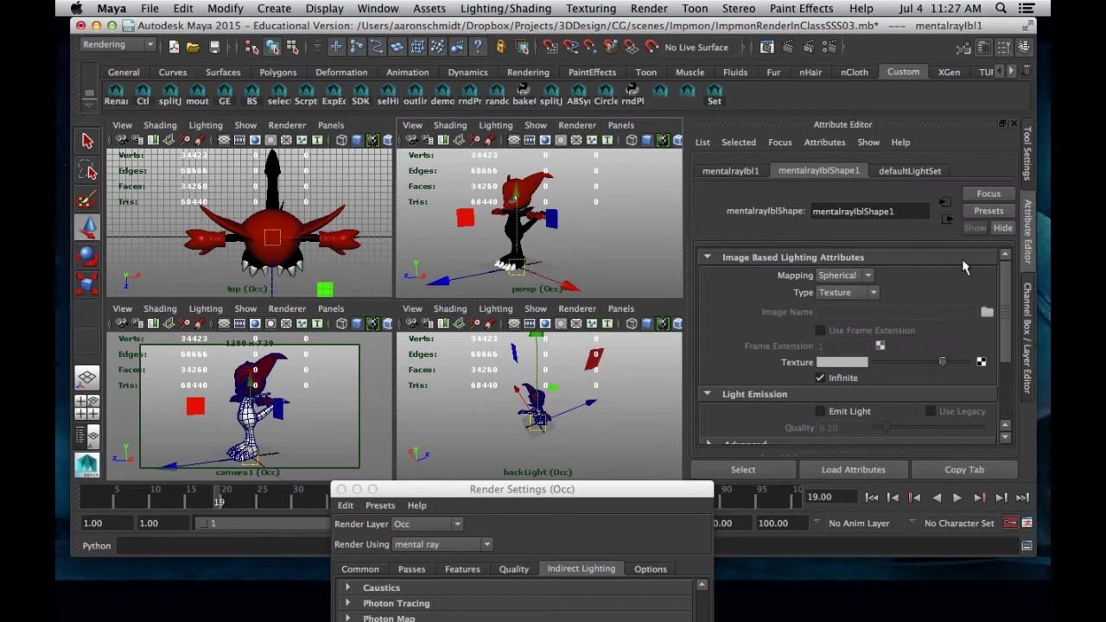
pyautogui.scroll(-3, 806, 318)
pyautogui.scroll(-2, 806, 318)
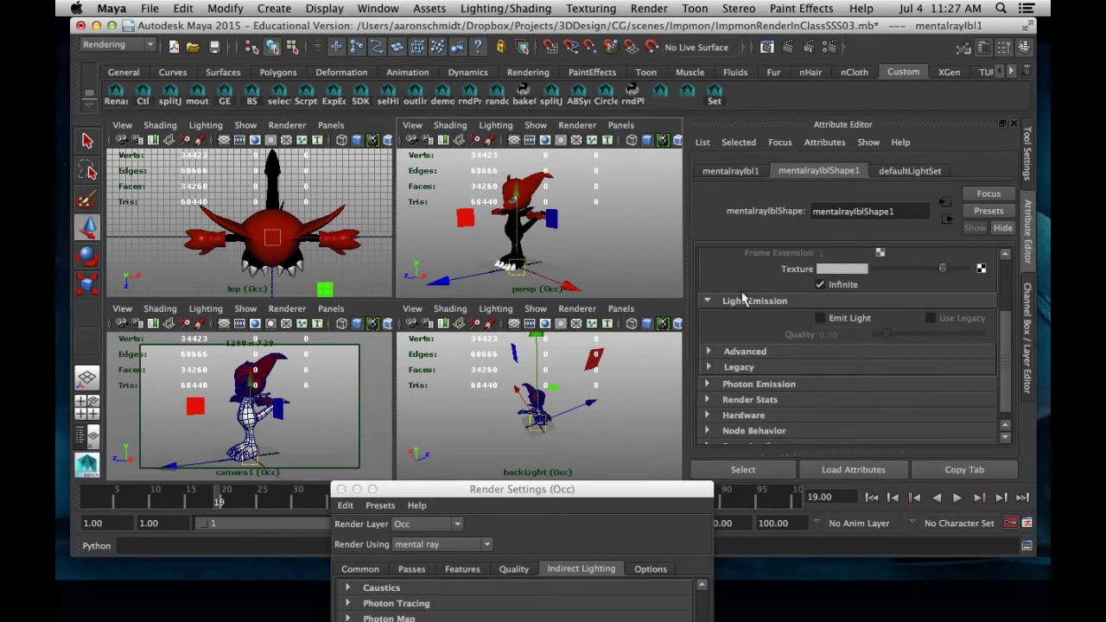
pyautogui.click(1027, 337)
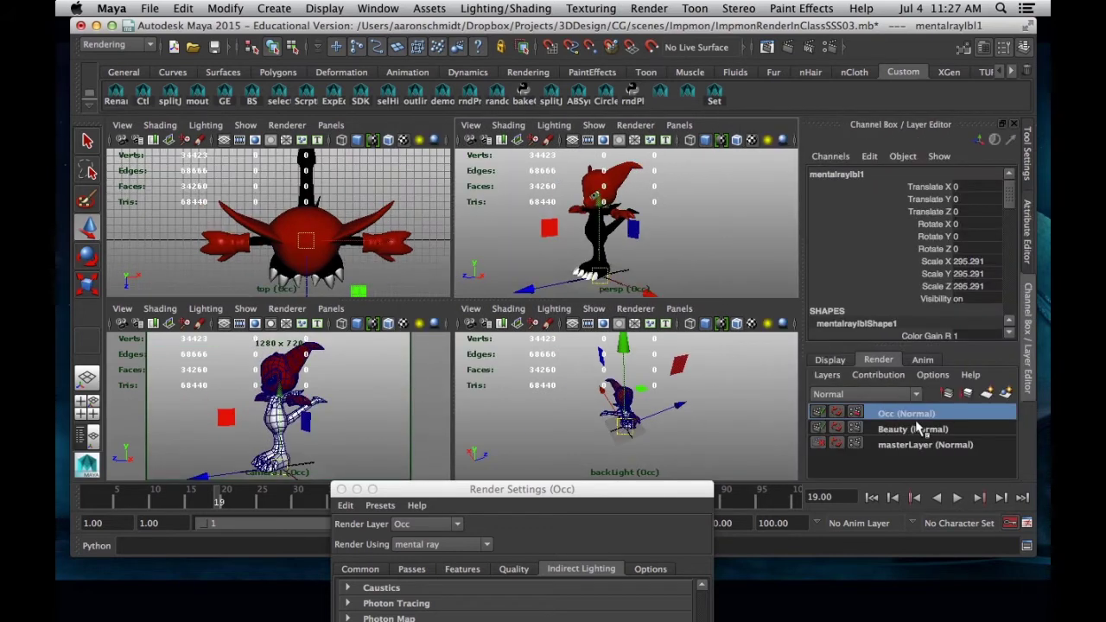
pyautogui.rightClick(918, 427)
pyautogui.click(933, 444)
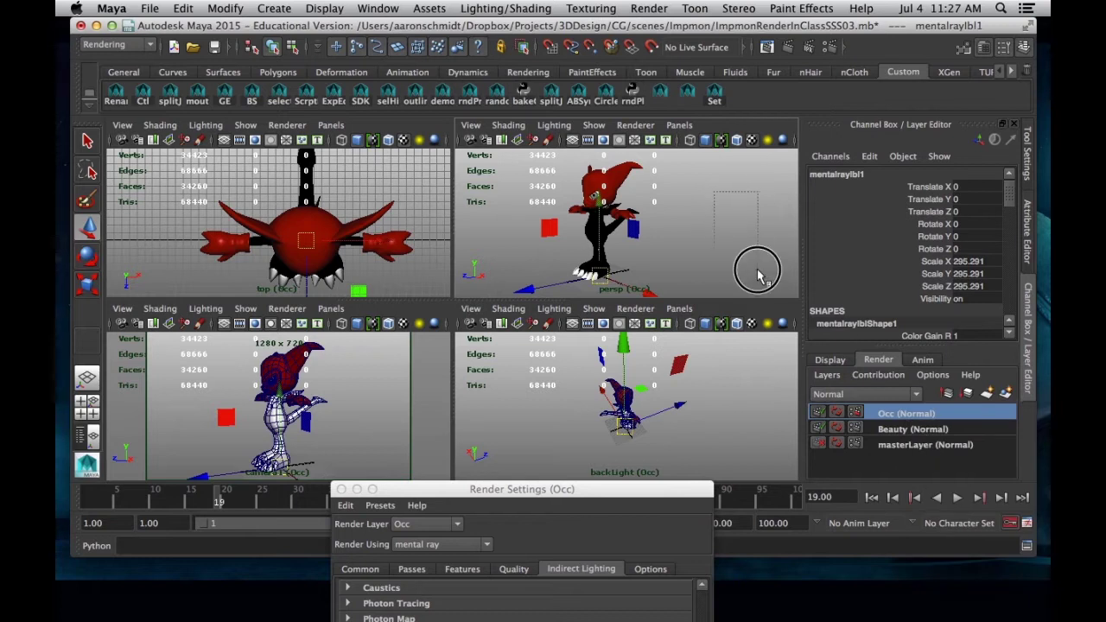
pyautogui.click(765, 286)
# - Reselect mentalrayIbl1 on masterLayer and add it to the Occ render layer
pyautogui.moveTo(686, 174); pyautogui.dragTo(817, 351)
pyautogui.click(916, 444)
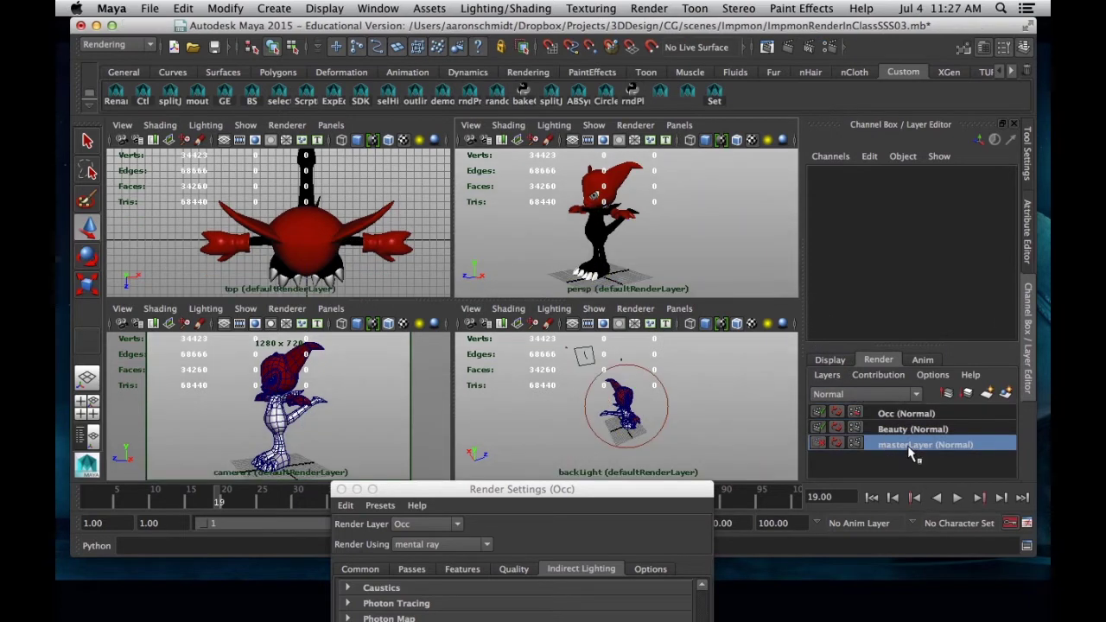
pyautogui.click(745, 254)
pyautogui.click(907, 414)
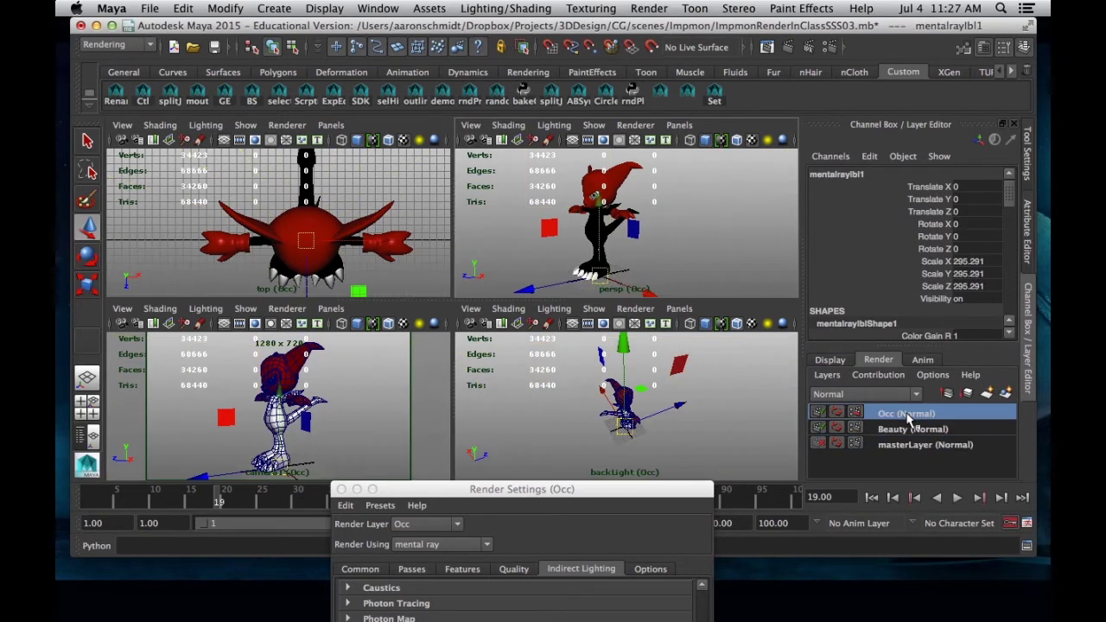
pyautogui.doubleClick(907, 414)
pyautogui.press('Return')
pyautogui.rightClick(890, 415)
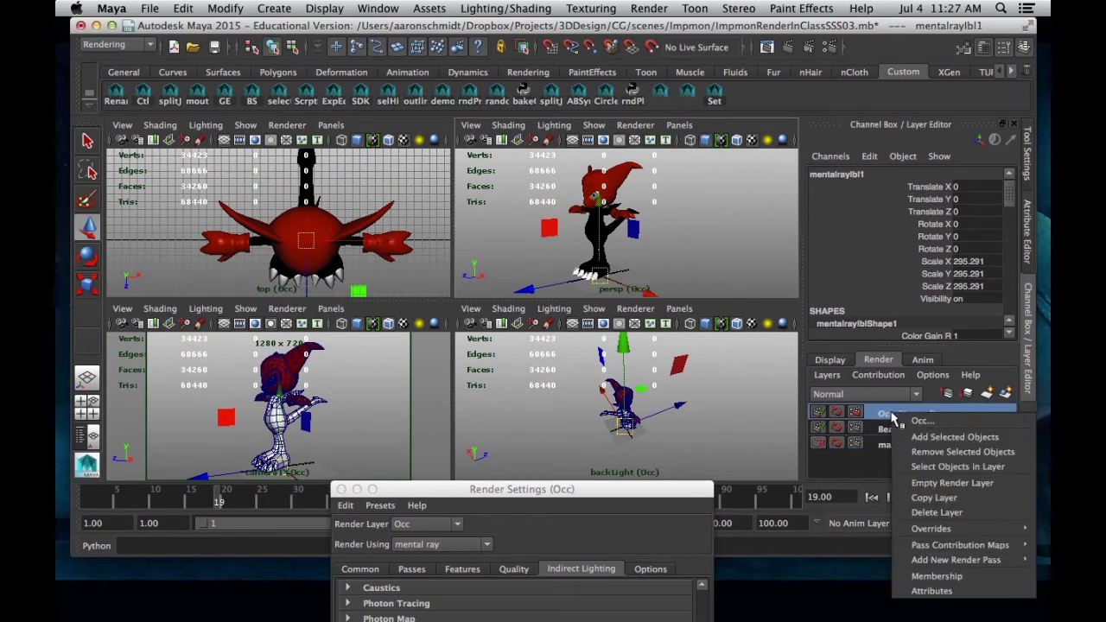
pyautogui.click(950, 438)
# - Uncheck Primary Visibility in mentalrayIbl1's Render Stats for the Occ layer
pyautogui.click(1028, 246)
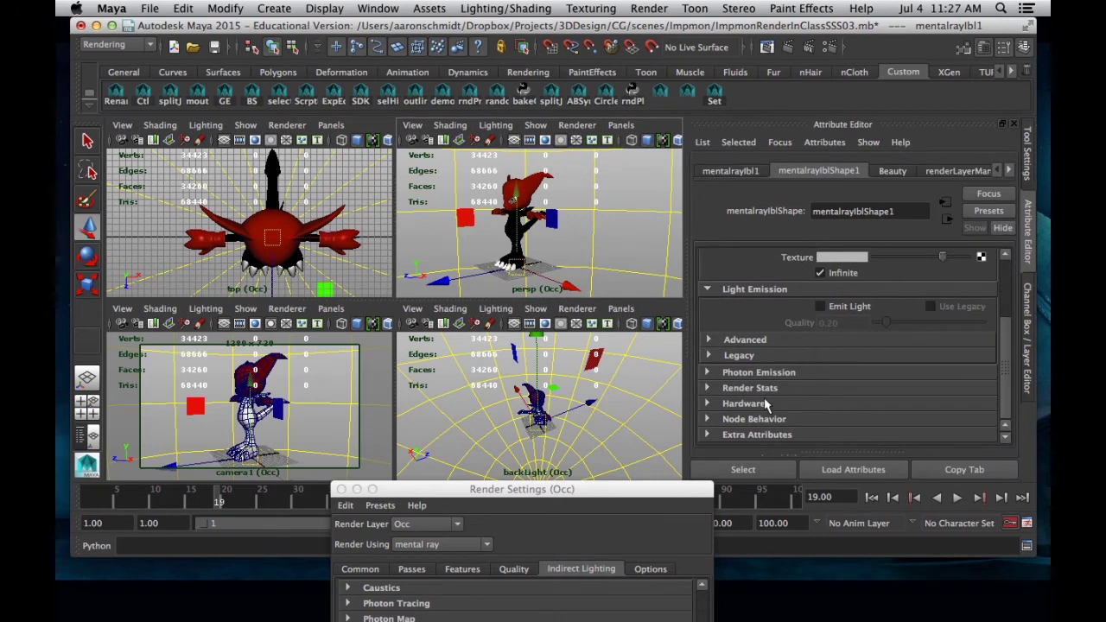
pyautogui.click(750, 388)
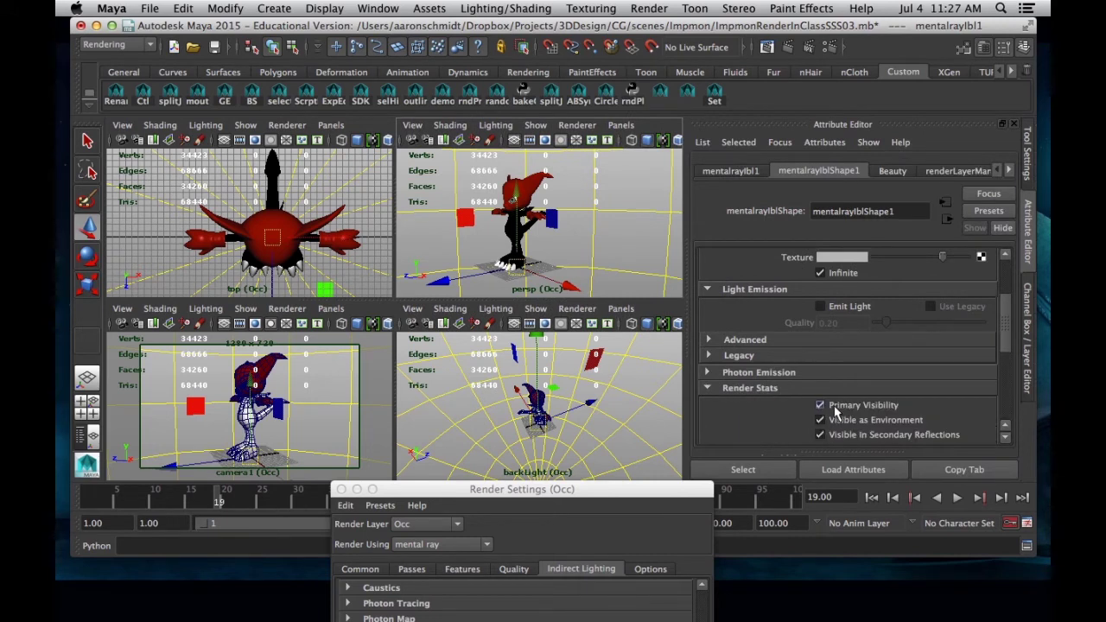
pyautogui.click(847, 406)
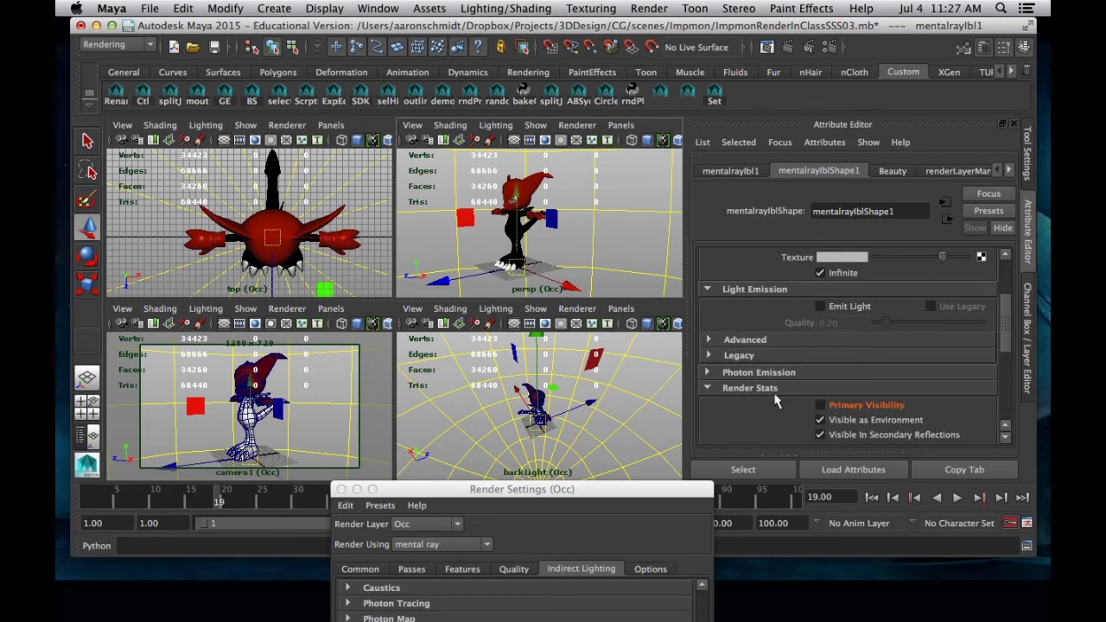
pyautogui.click(648, 244)
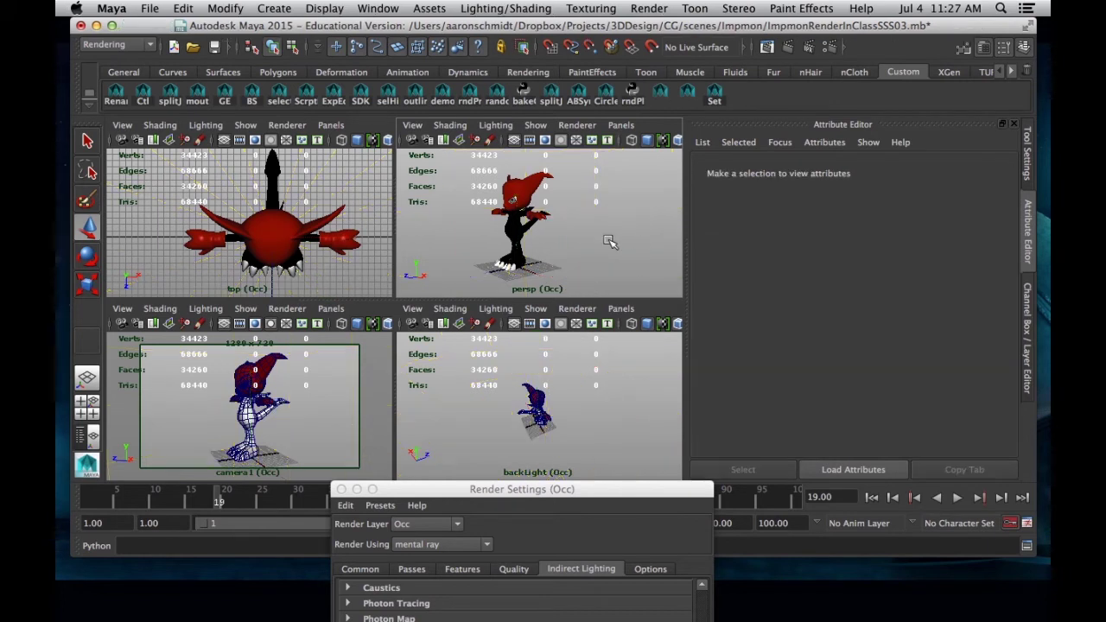
# - Render the Occ layer, check the white alpha silhouette, return to RGB and close Render View
pyautogui.click(787, 48)
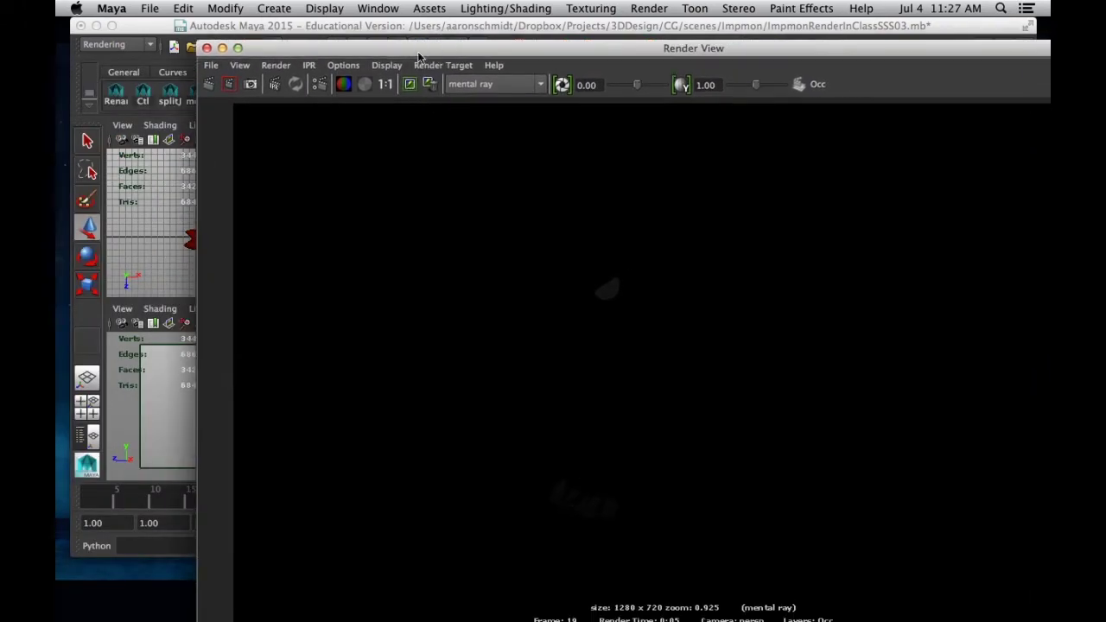
pyautogui.click(364, 83)
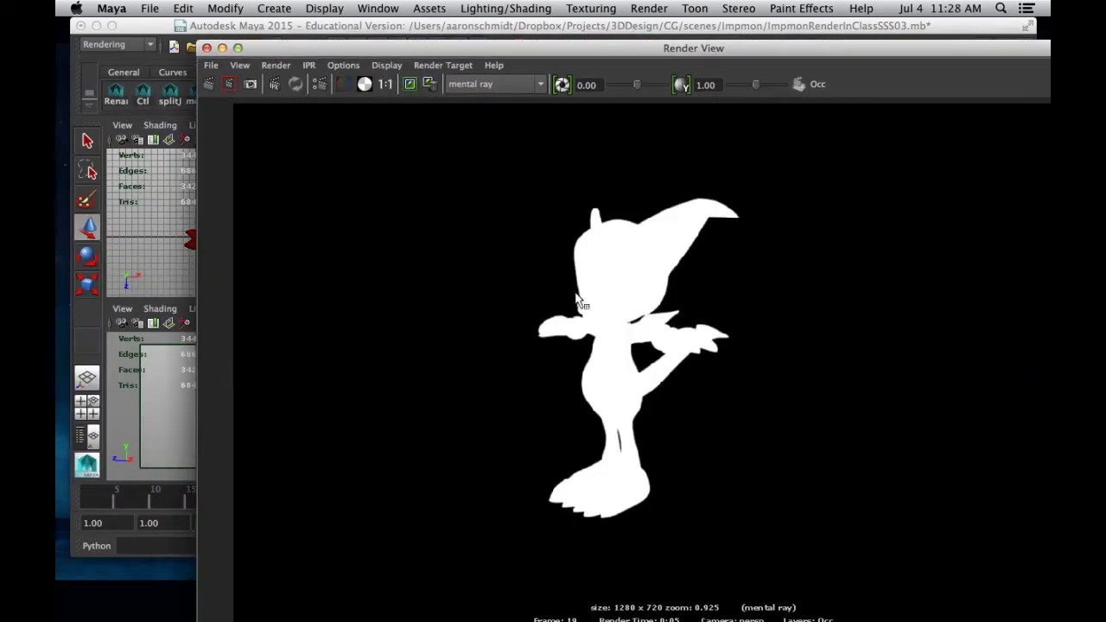
pyautogui.click(344, 84)
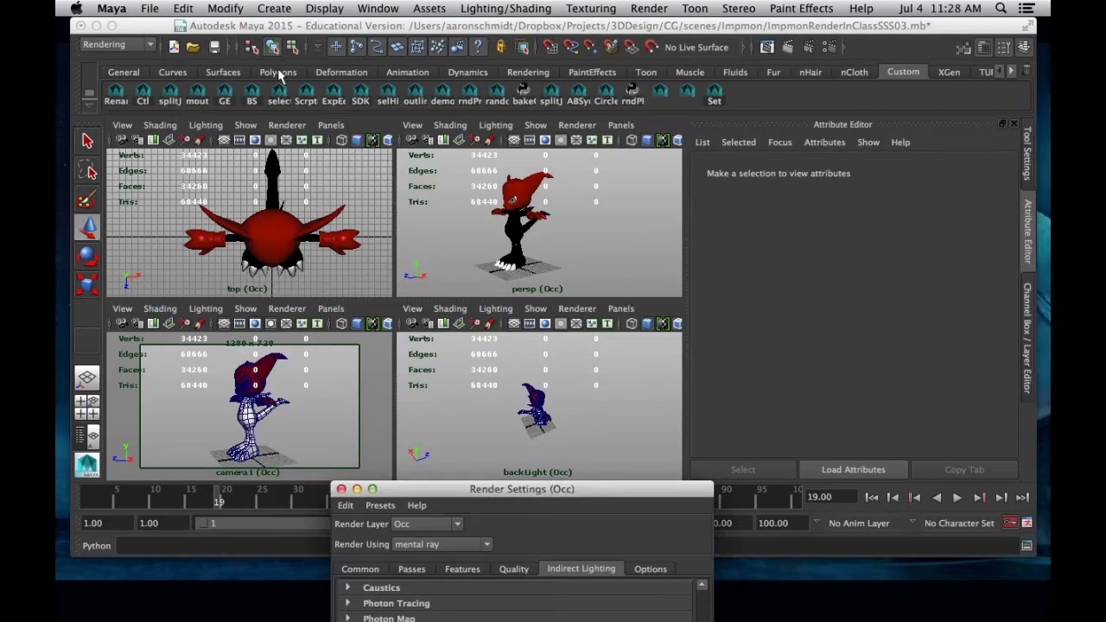
pyautogui.click(206, 47)
pyautogui.click(588, 239)
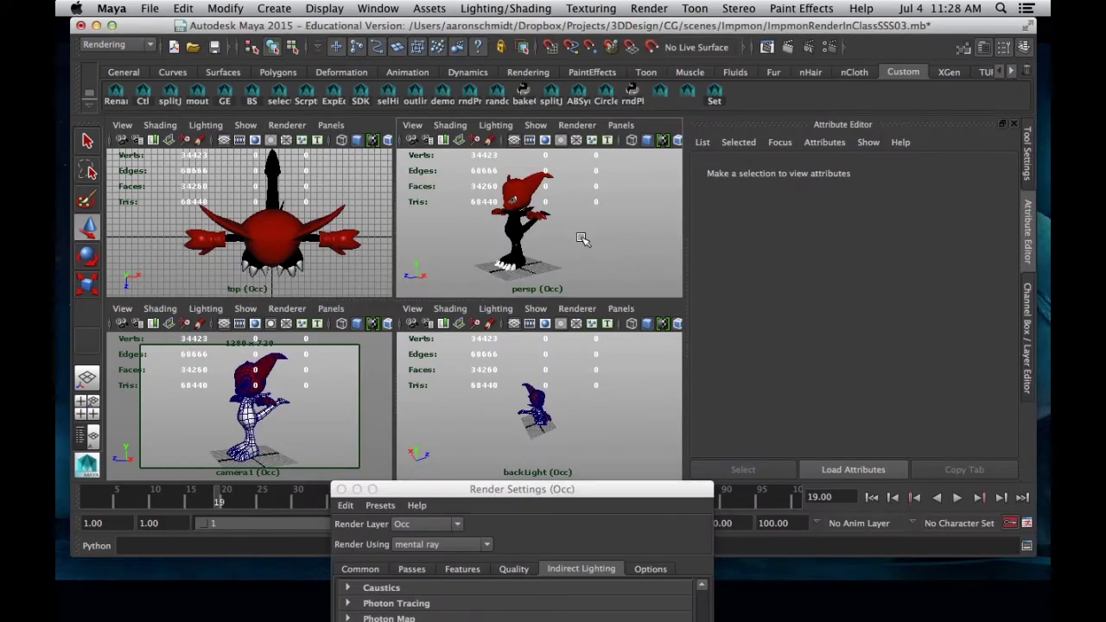
# - Apply the Occlusion preset from the Occ layer's attributes
pyautogui.click(1025, 328)
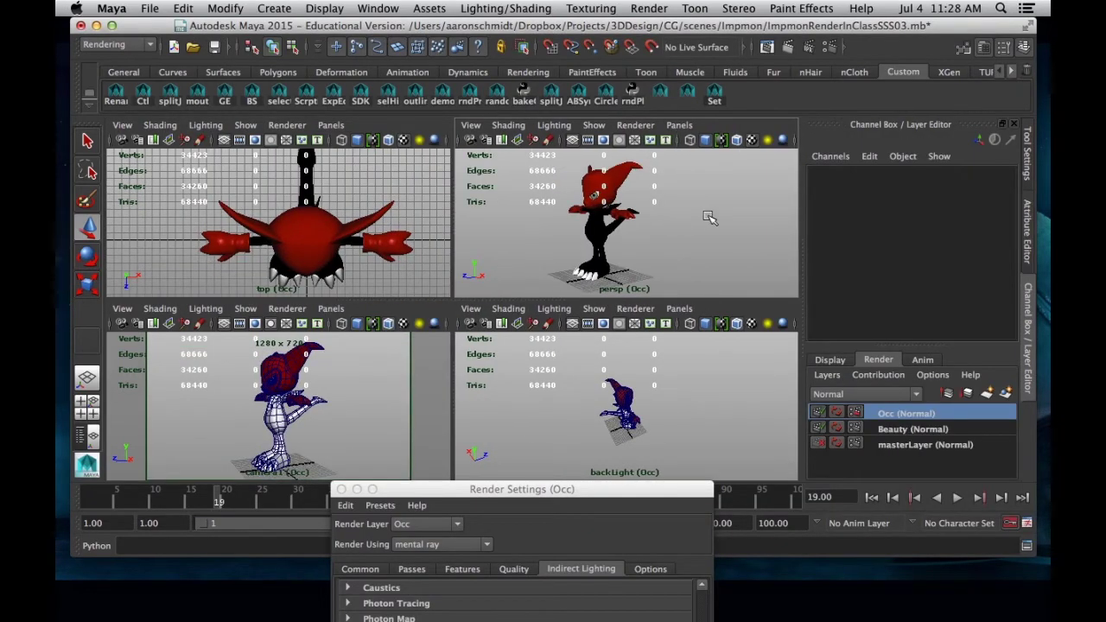
pyautogui.rightClick(890, 419)
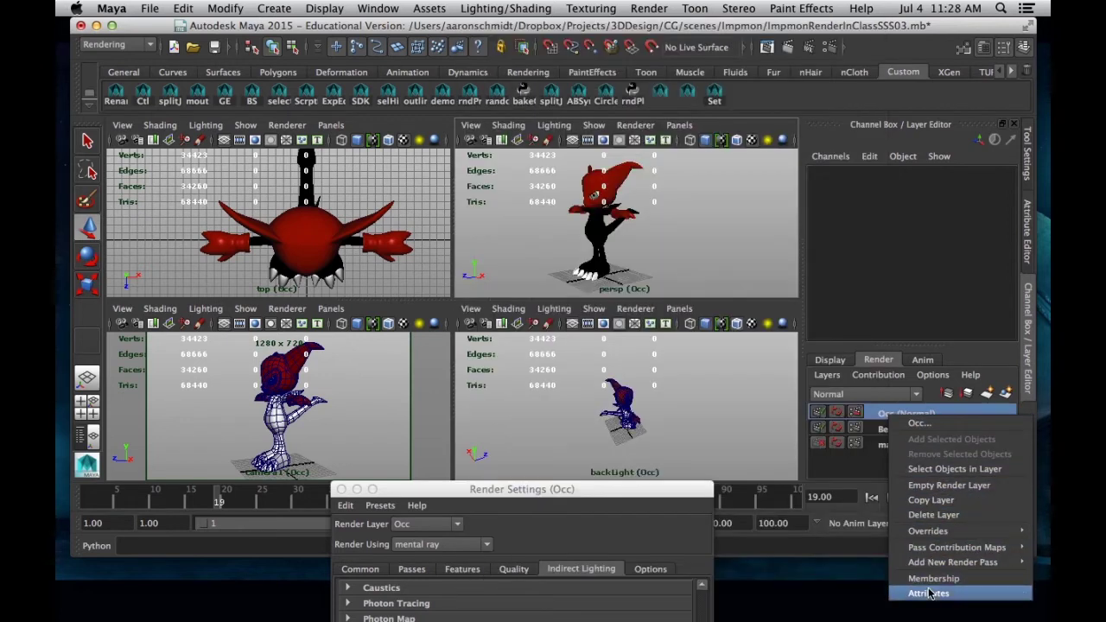
pyautogui.moveTo(917, 566)
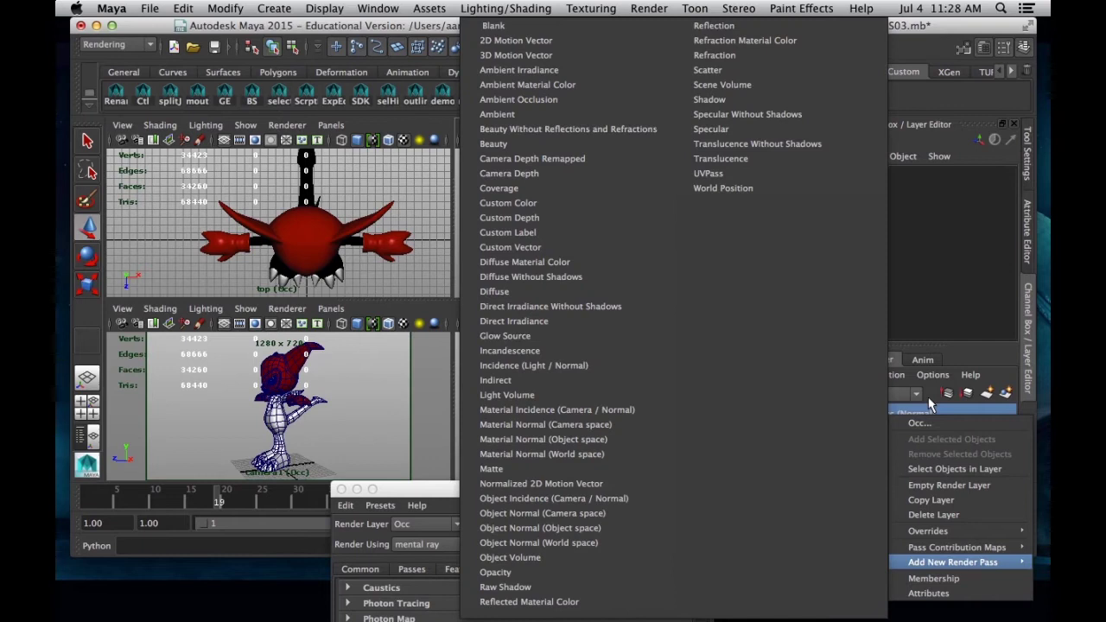
pyautogui.click(948, 402)
pyautogui.rightClick(918, 418)
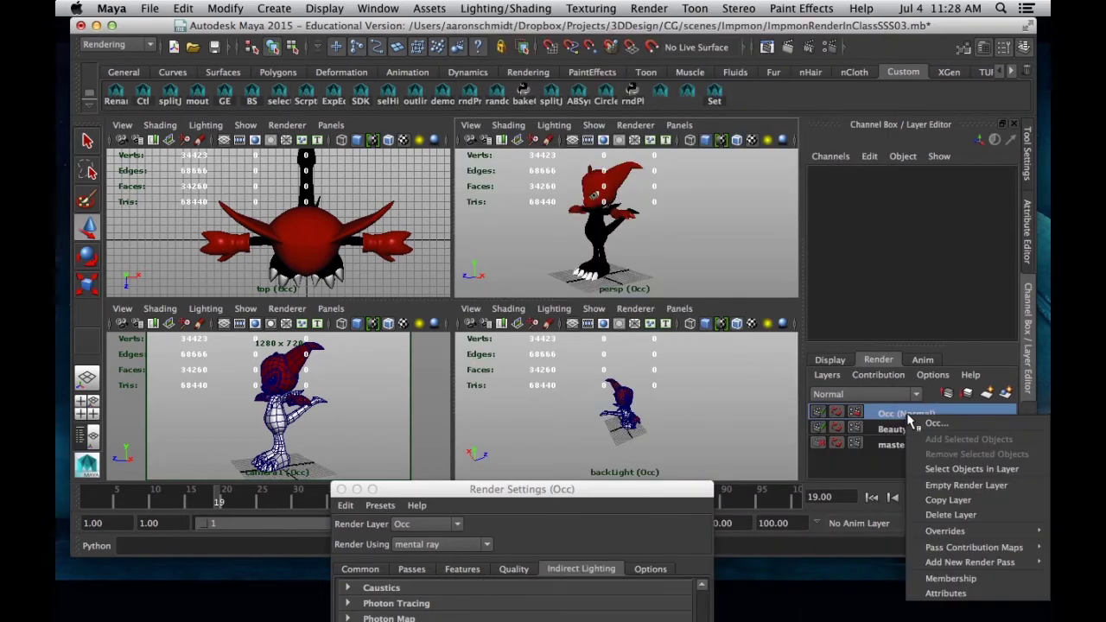
pyautogui.click(954, 592)
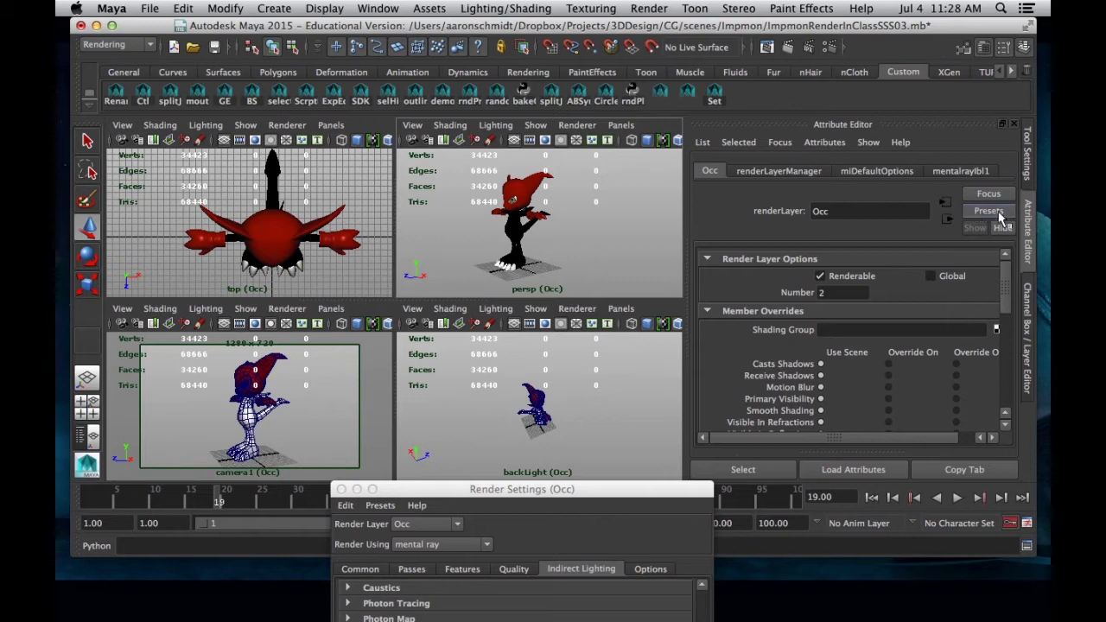
pyautogui.click(991, 211)
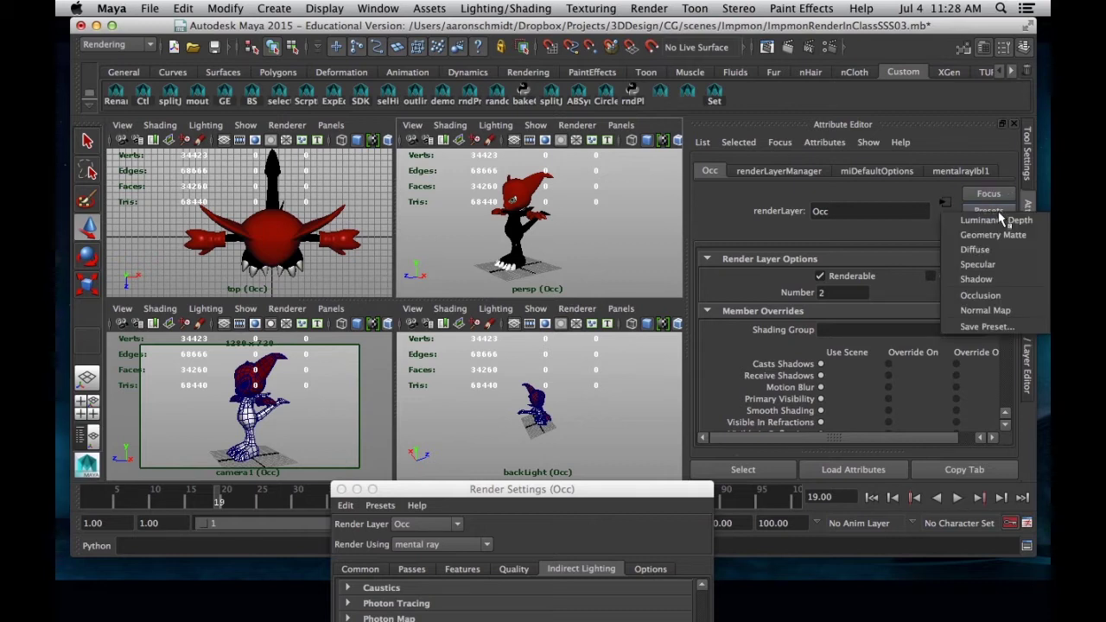
pyautogui.click(994, 296)
# - Inspect the new occlusion surface shader, clear the selection, and render the frame
pyautogui.click(995, 329)
pyautogui.click(320, 389)
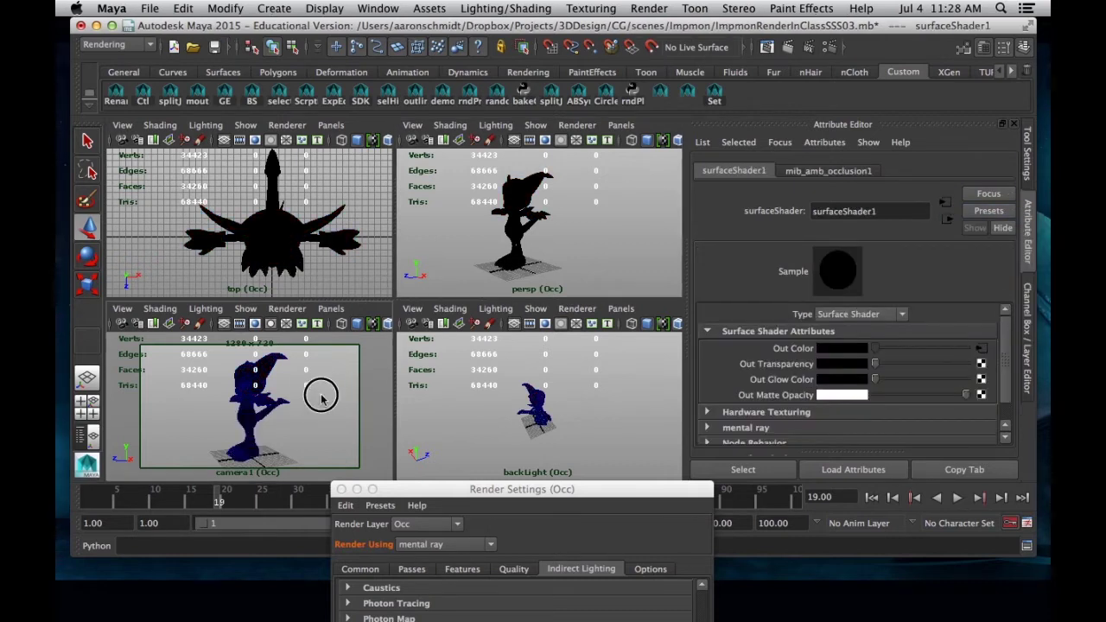
pyautogui.hotkey('ctrl', 'r')
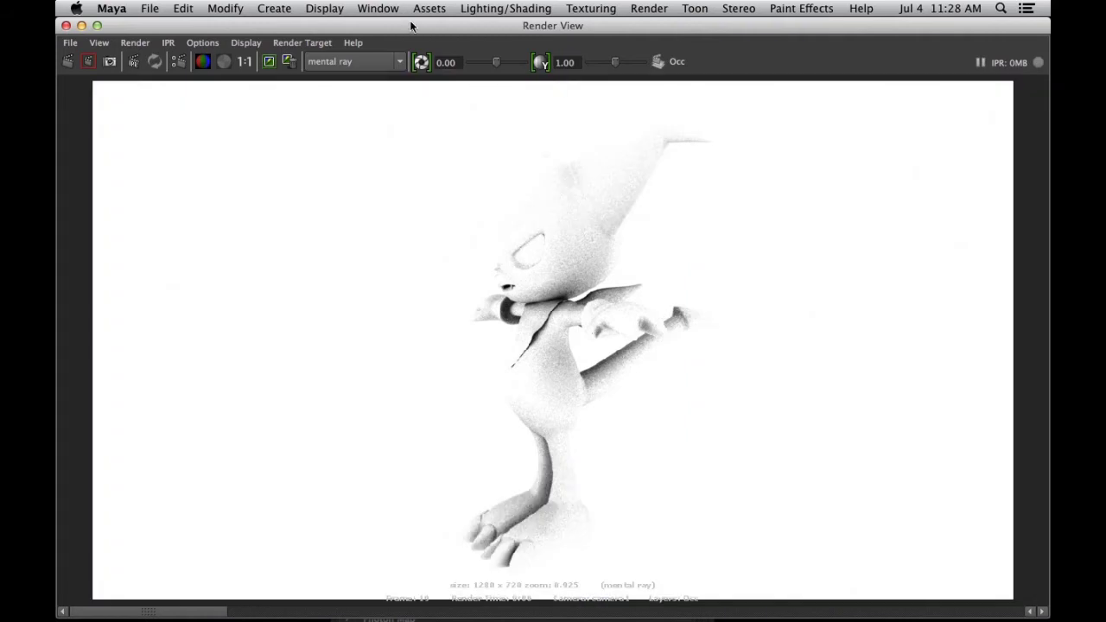
# - Create polygon plane pPlane4 at the origin and scale it wide beneath the character
pyautogui.moveTo(410, 26); pyautogui.dragTo(460, 95)
pyautogui.doubleClick(533, 97)
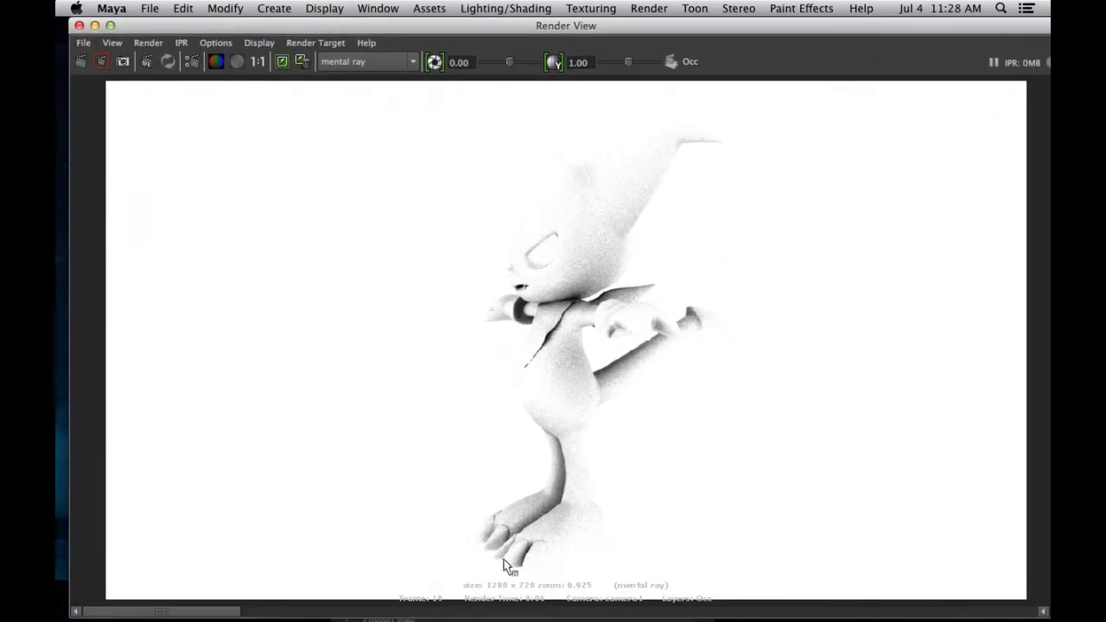
pyautogui.doubleClick(285, 26)
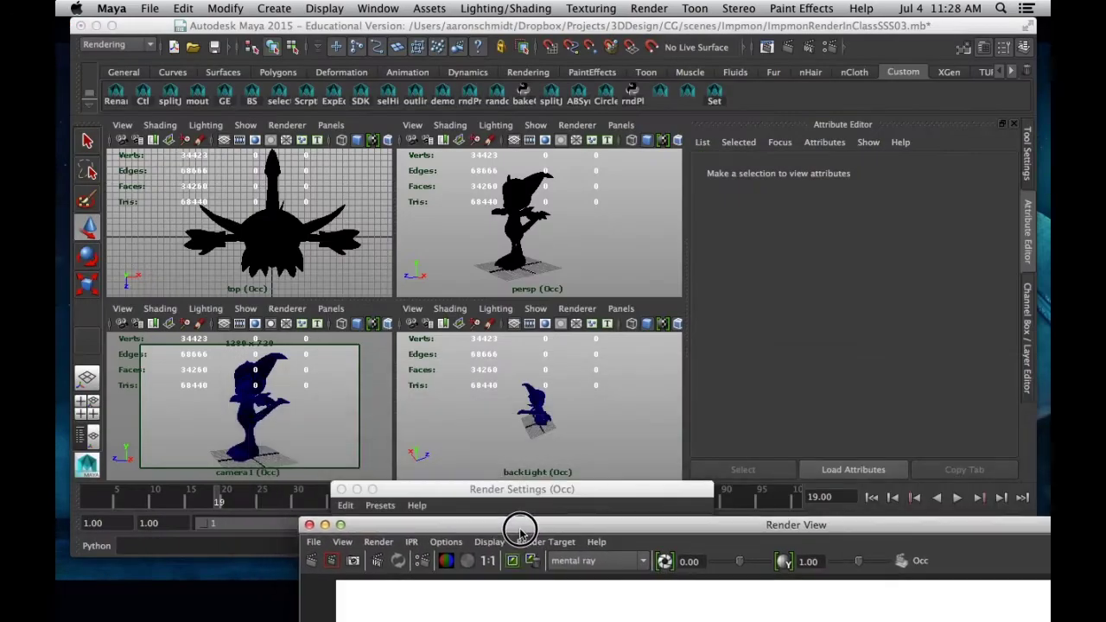
pyautogui.click(269, 8)
pyautogui.moveTo(311, 50)
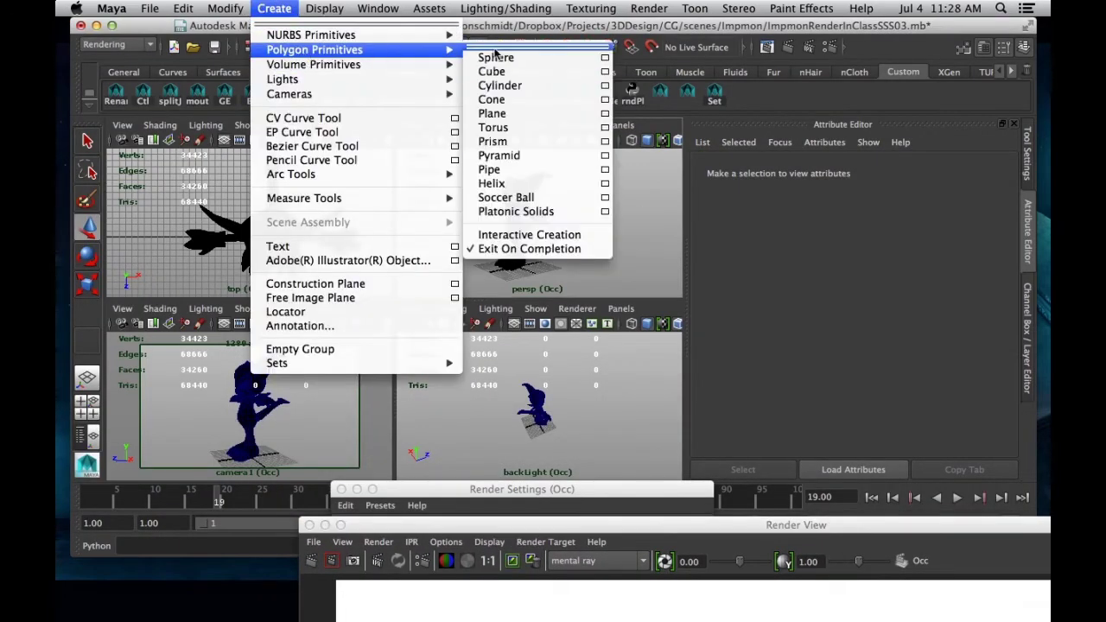
pyautogui.click(530, 279)
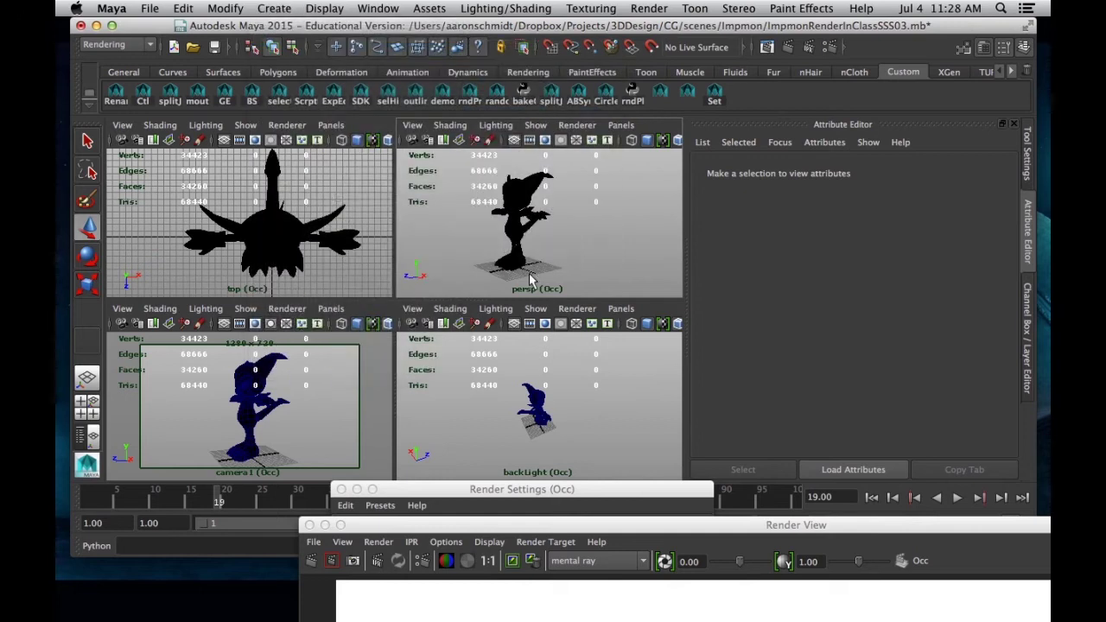
pyautogui.click(531, 280)
pyautogui.press('r')
pyautogui.moveTo(533, 275); pyautogui.dragTo(637, 278)
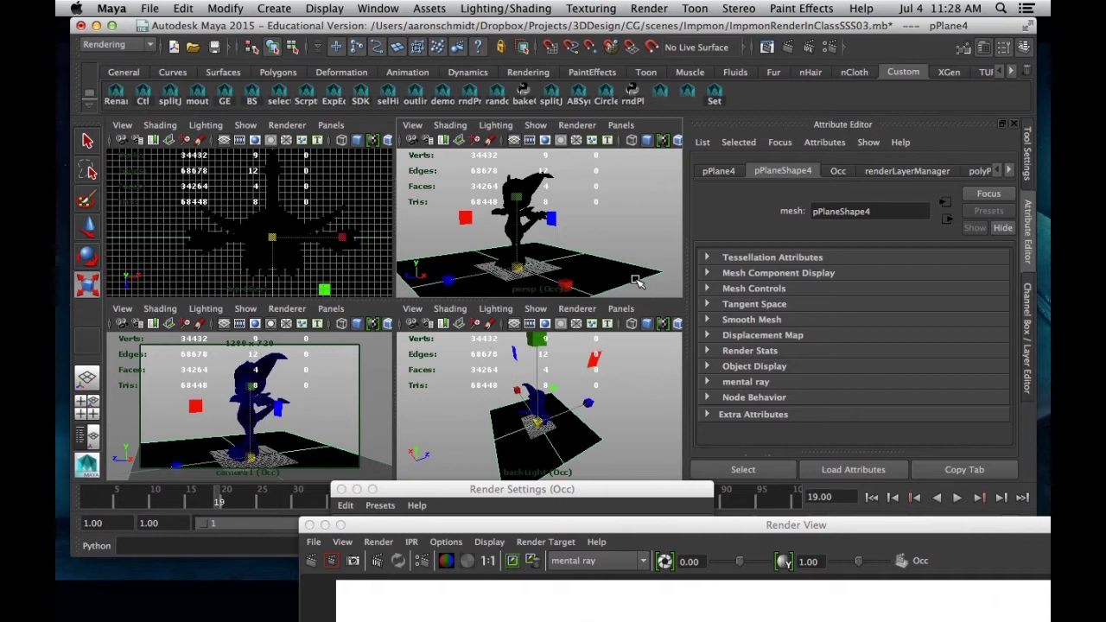
# - Run an IPR render of Occ, then return to a shaded perspective view with the Move tool
pyautogui.moveTo(628, 516); pyautogui.dragTo(524, 31)
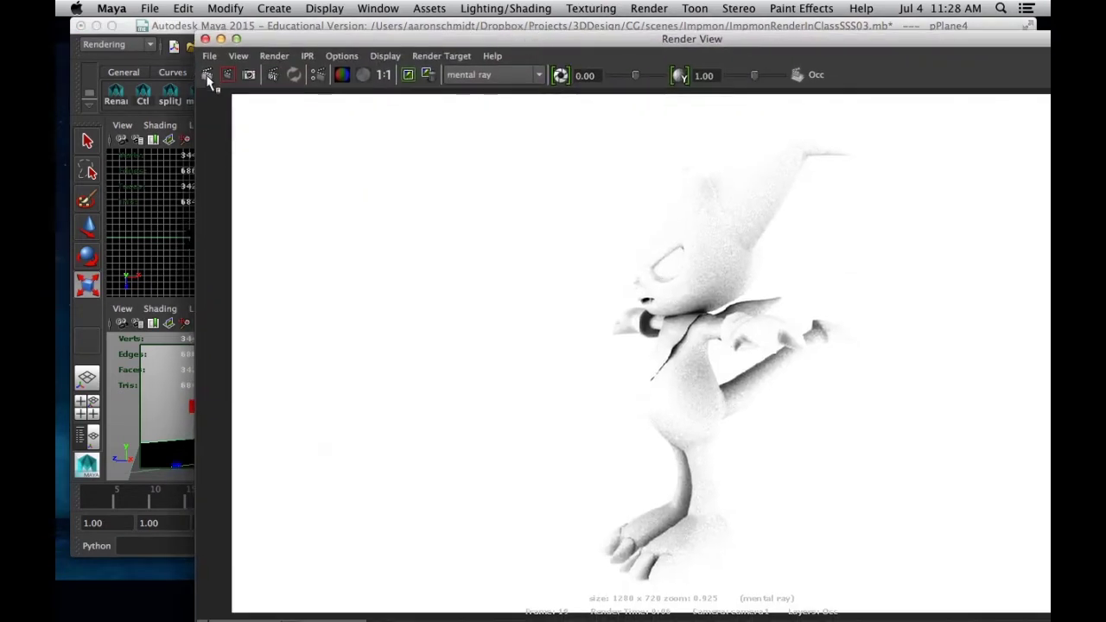
pyautogui.click(319, 71)
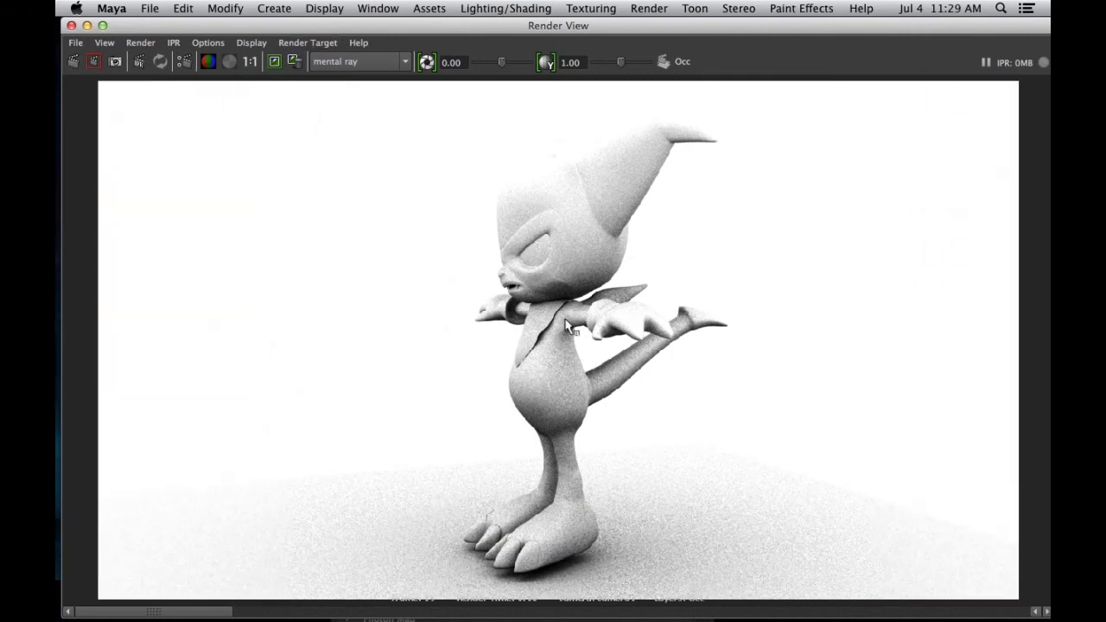
pyautogui.moveTo(441, 29); pyautogui.dragTo(513, 499)
pyautogui.moveTo(544, 250)
pyautogui.keyDown('alt'); pyautogui.mouseDown()
pyautogui.moveTo(498, 247)
pyautogui.moveTo(494, 264)
pyautogui.moveTo(501, 254)
pyautogui.moveTo(549, 259)
pyautogui.moveTo(510, 186)
pyautogui.moveTo(544, 242)
pyautogui.moveTo(592, 279)
pyautogui.moveTo(541, 254)
pyautogui.moveTo(505, 258)
pyautogui.moveTo(516, 204)
pyautogui.moveTo(531, 256)
pyautogui.mouseUp(); pyautogui.keyUp('alt')
pyautogui.click(523, 259)
pyautogui.press('5')
pyautogui.press('w')
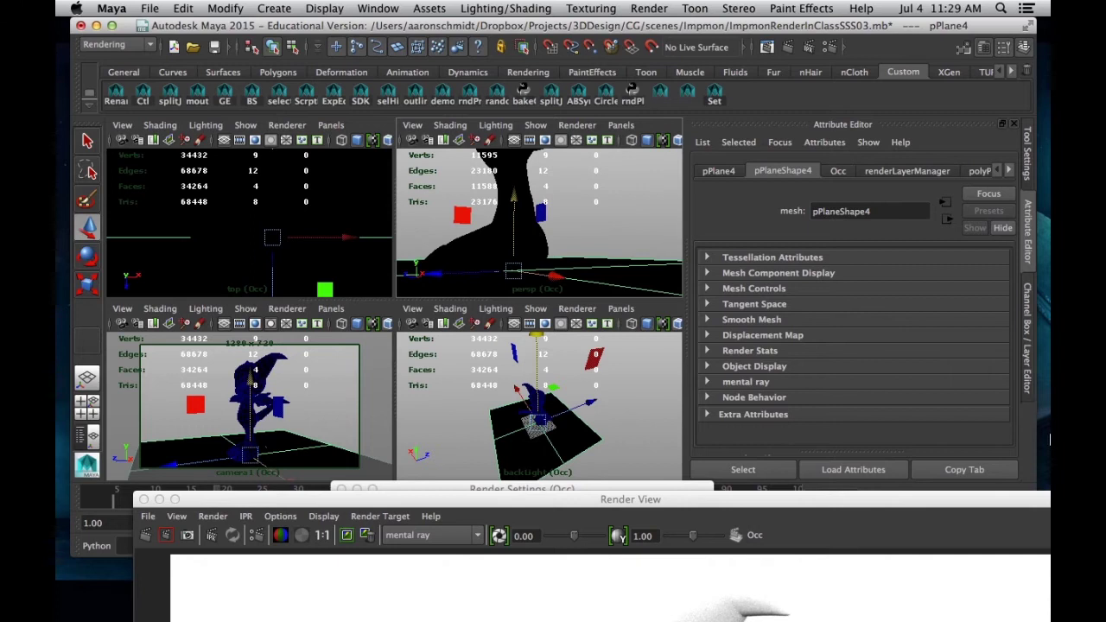
# - On masterLayer raise the plane to Translate Y 0.899, then switch to Occ and enlarge Render View
pyautogui.click(1024, 362)
pyautogui.click(939, 445)
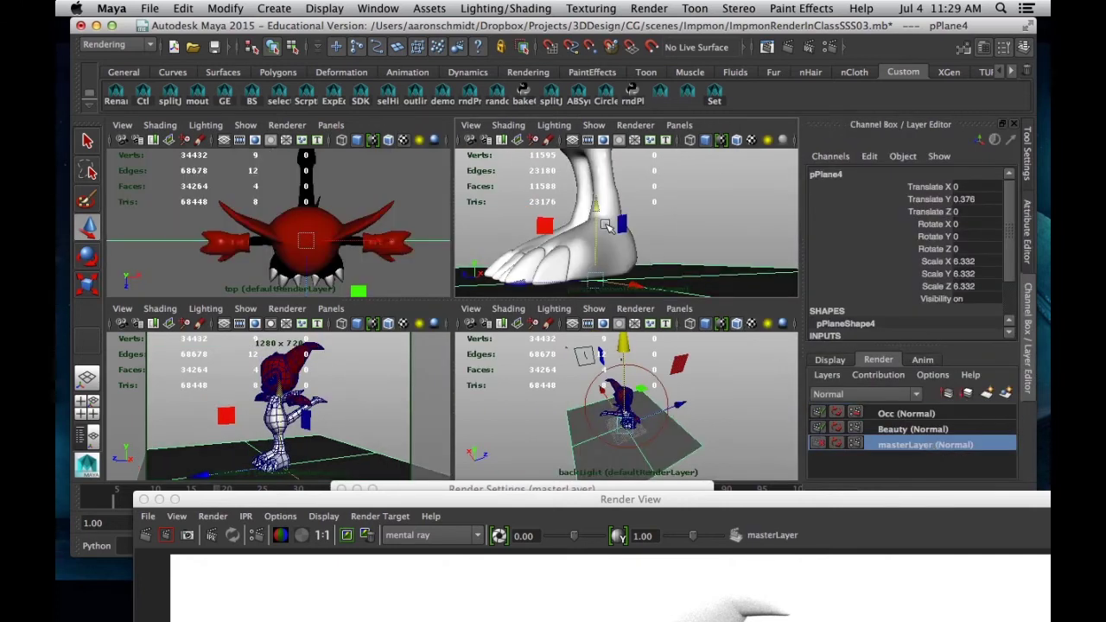
pyautogui.moveTo(596, 212); pyautogui.dragTo(593, 204)
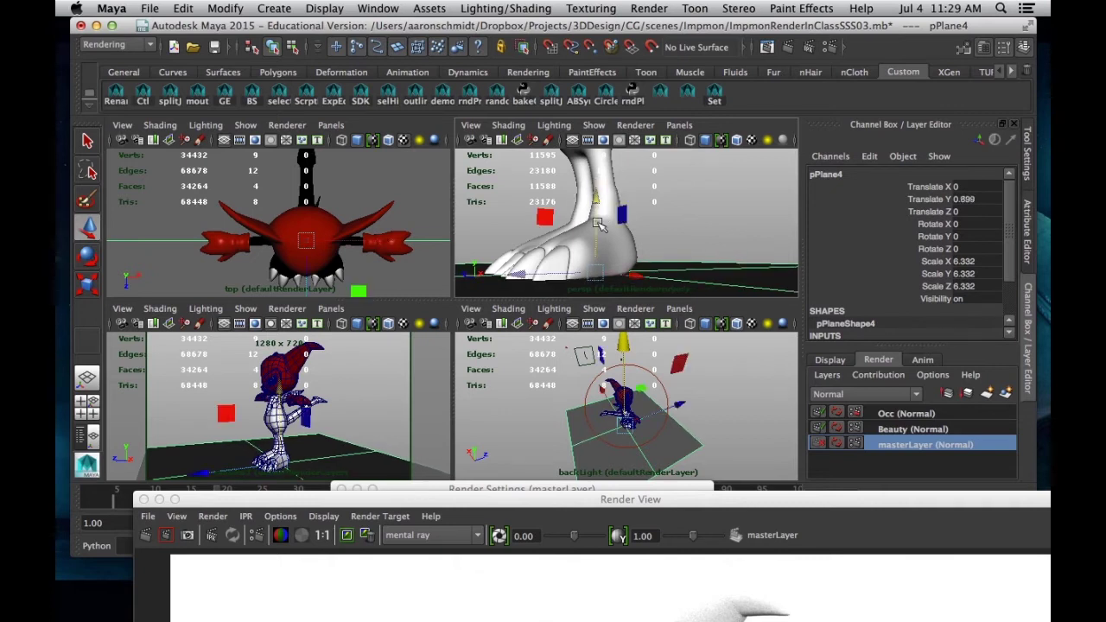
pyautogui.click(938, 414)
pyautogui.moveTo(827, 502); pyautogui.dragTo(762, 9)
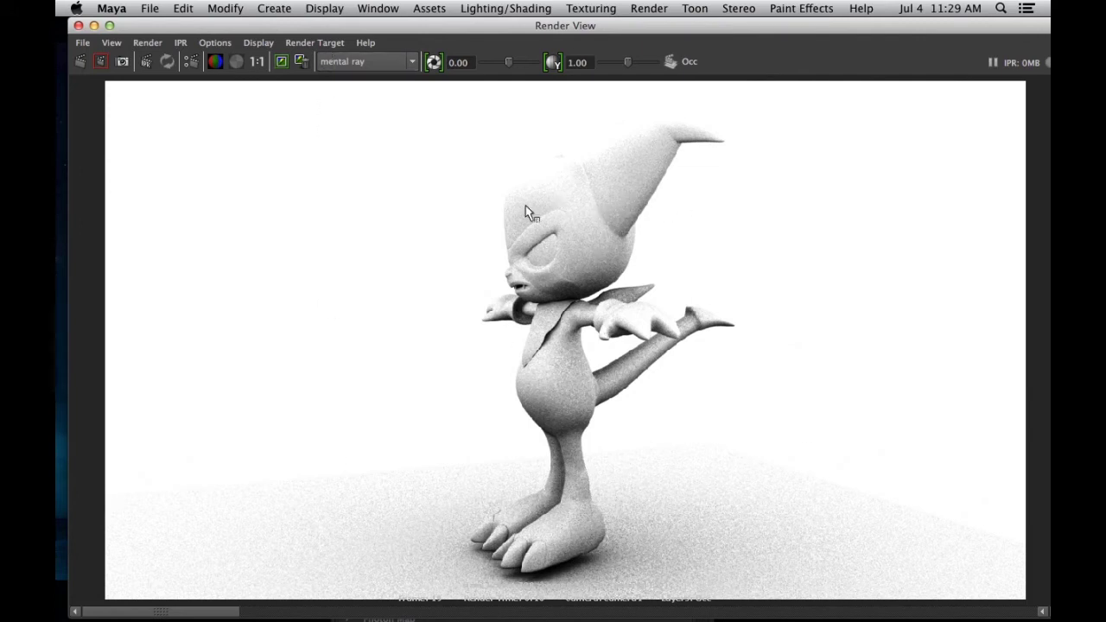
# - Re-render the Occ frame with feet on the raised plane, then lower Render View and deselect
pyautogui.moveTo(357, 25); pyautogui.dragTo(396, 13)
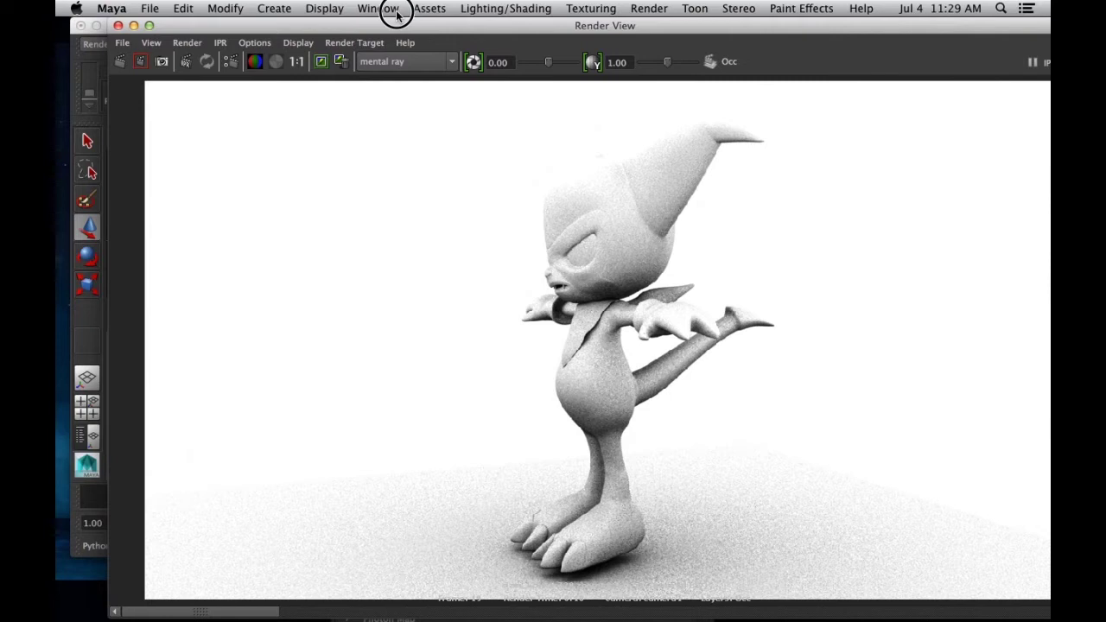
pyautogui.click(120, 62)
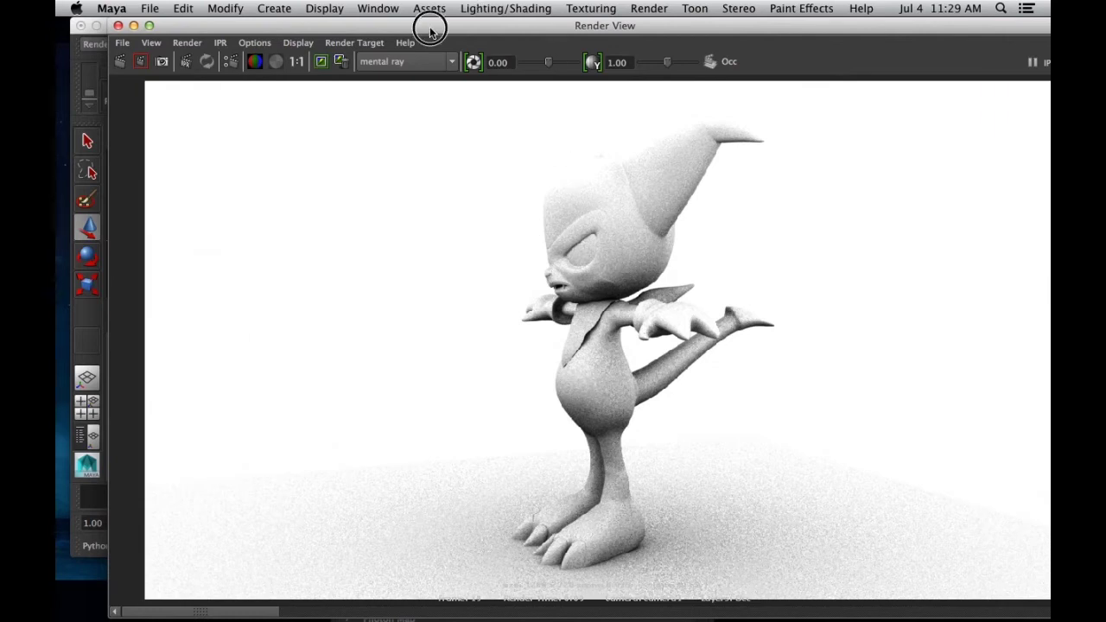
pyautogui.moveTo(431, 30); pyautogui.dragTo(413, 486)
pyautogui.click(688, 178)
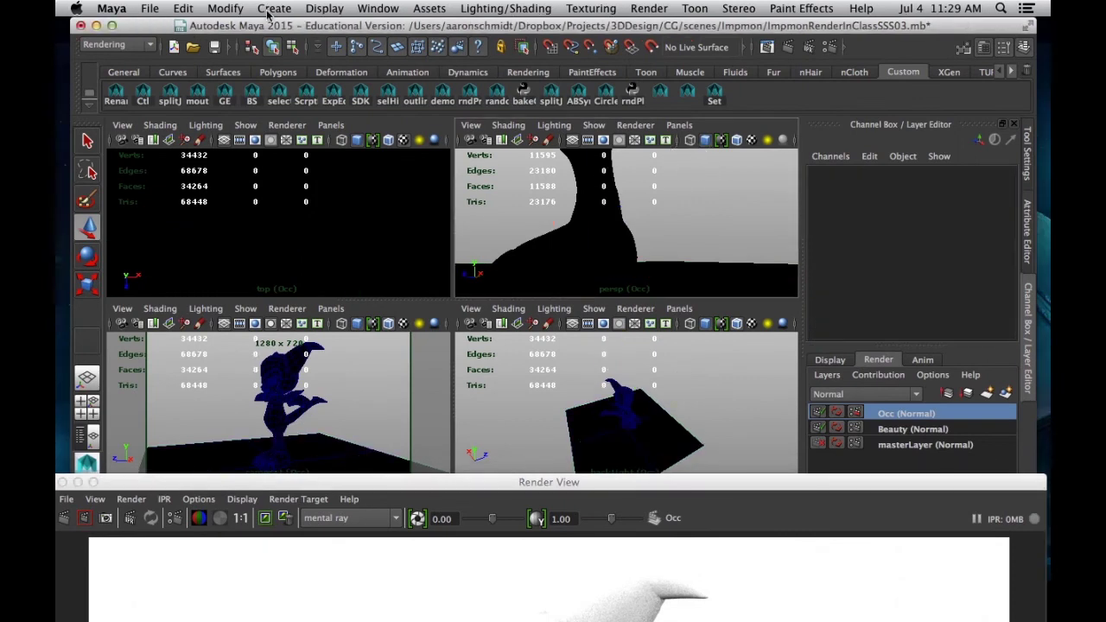
# - Open Hypershade, select surfaceShader1 and graph its input and output network
pyautogui.click(372, 11)
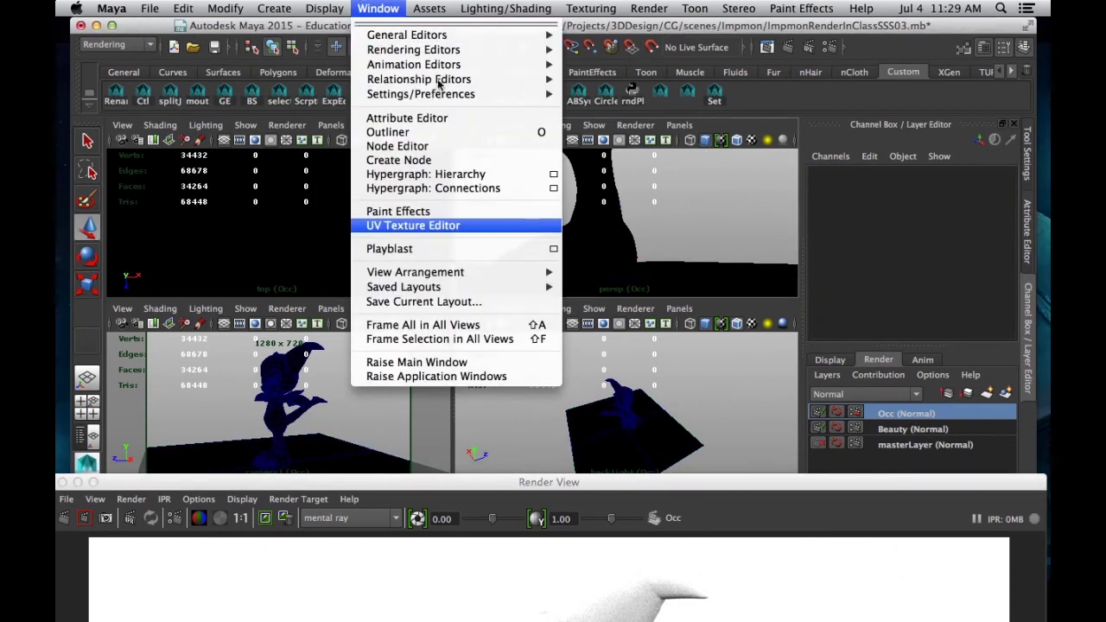
pyautogui.moveTo(501, 48)
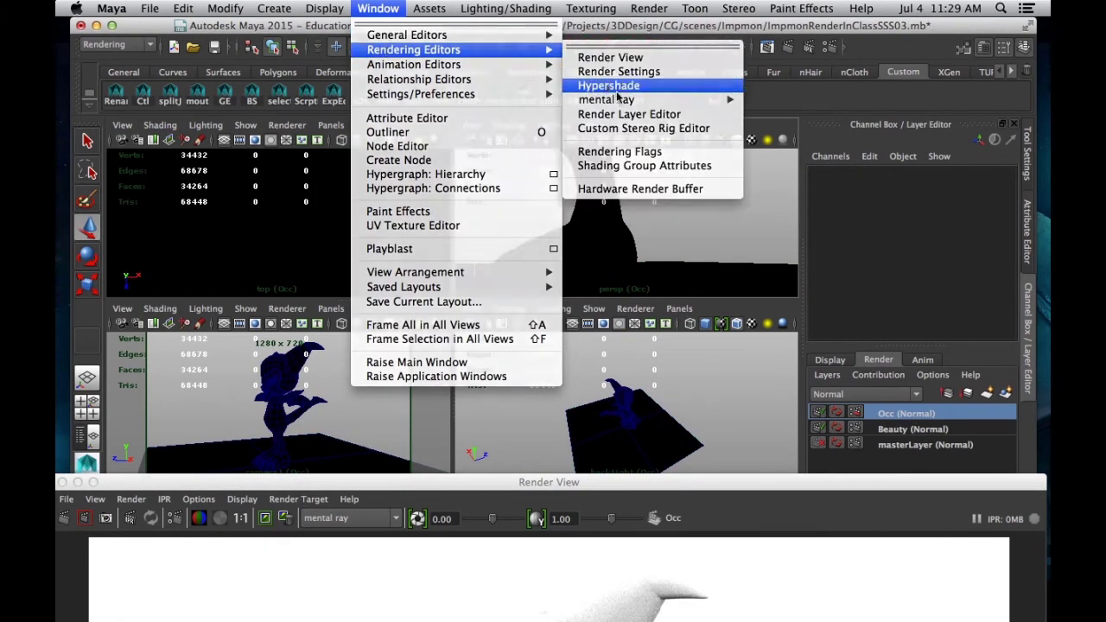
pyautogui.click(615, 87)
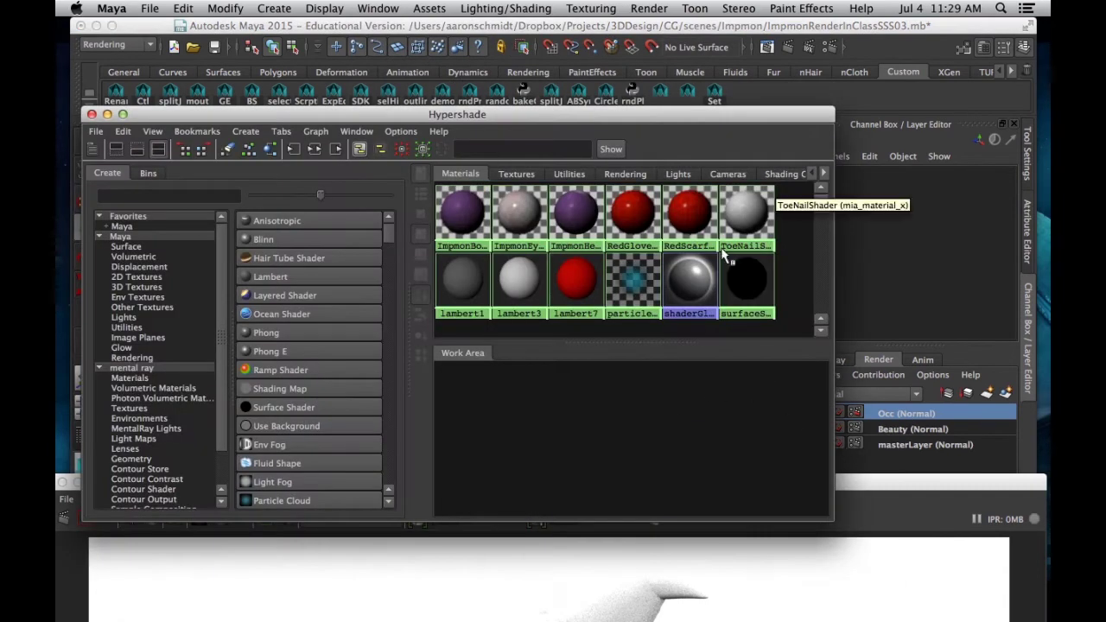
pyautogui.moveTo(657, 119); pyautogui.dragTo(306, 116)
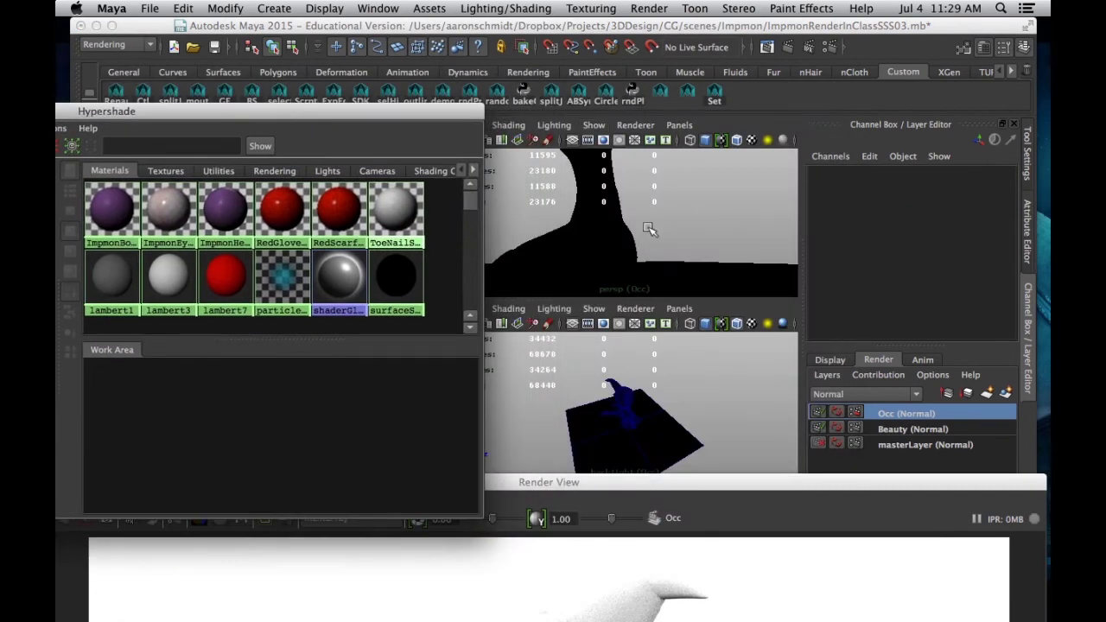
pyautogui.click(688, 230)
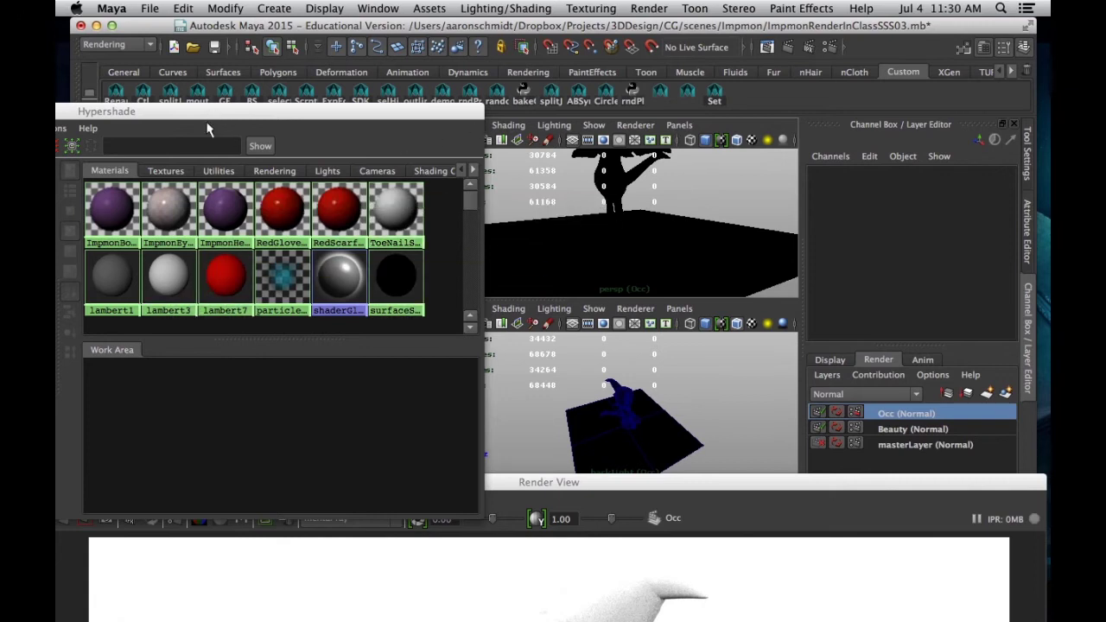
pyautogui.moveTo(227, 109); pyautogui.dragTo(311, 94)
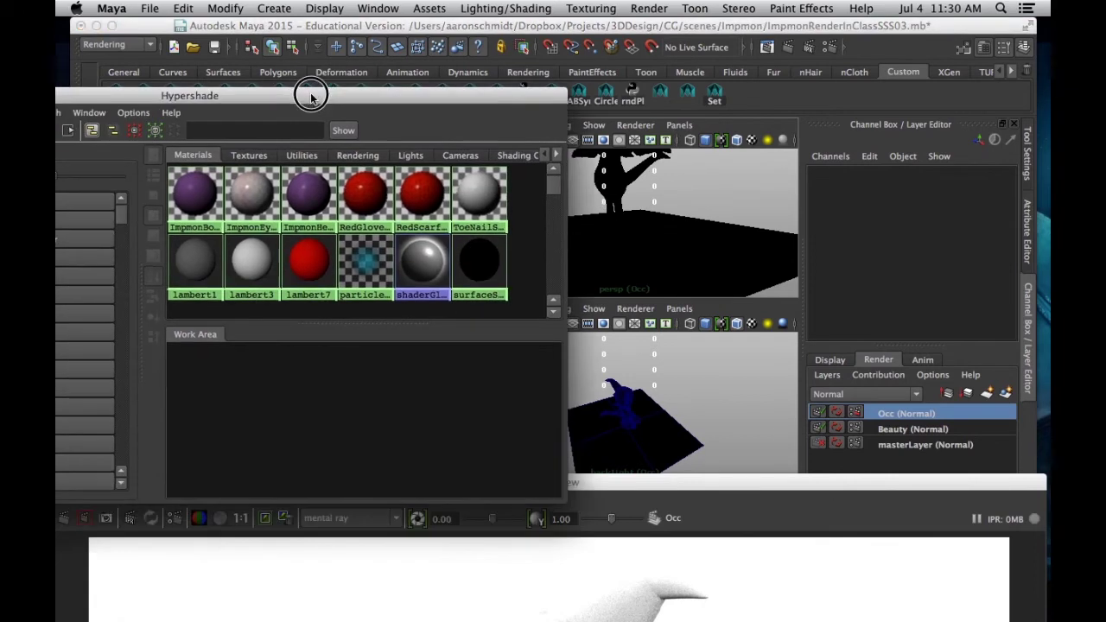
pyautogui.click(482, 264)
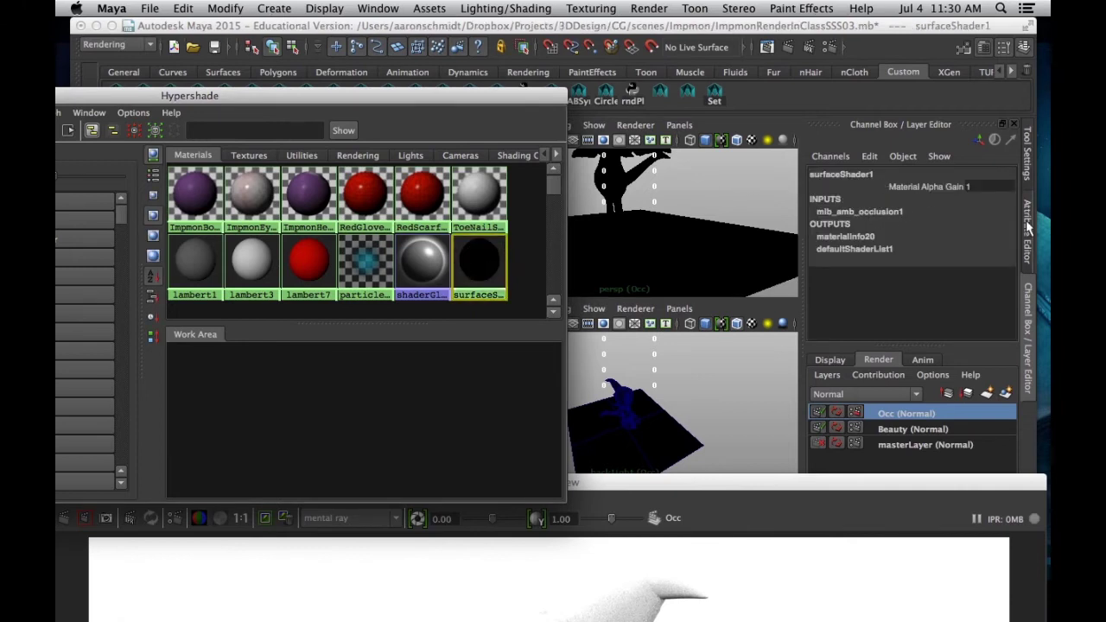
pyautogui.moveTo(117, 102); pyautogui.dragTo(353, 82)
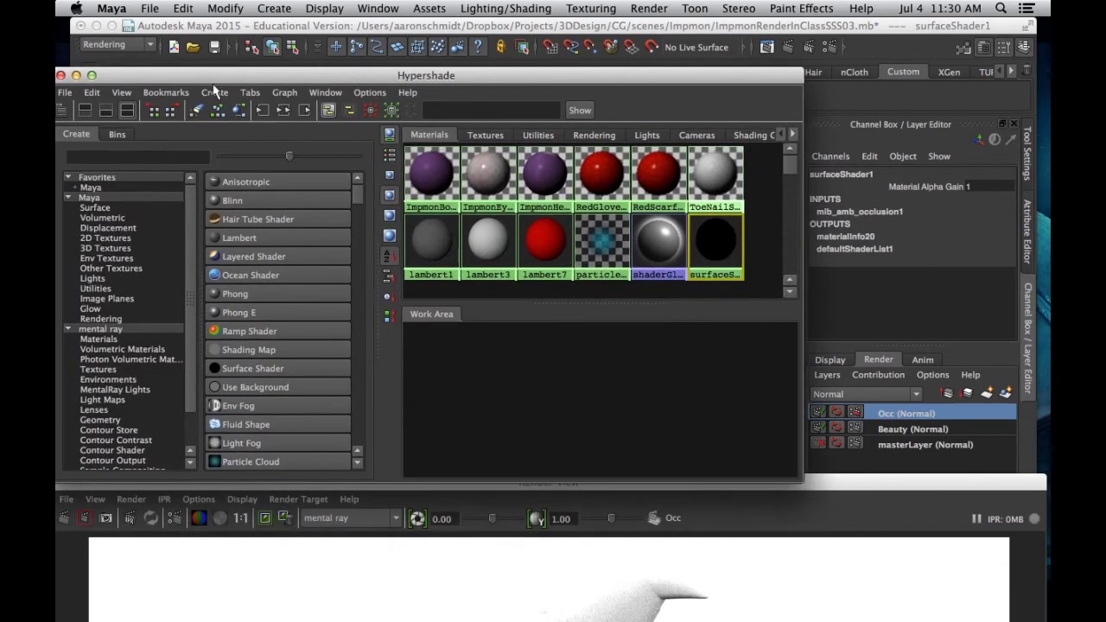
pyautogui.click(284, 110)
pyautogui.moveTo(608, 77); pyautogui.dragTo(480, 27)
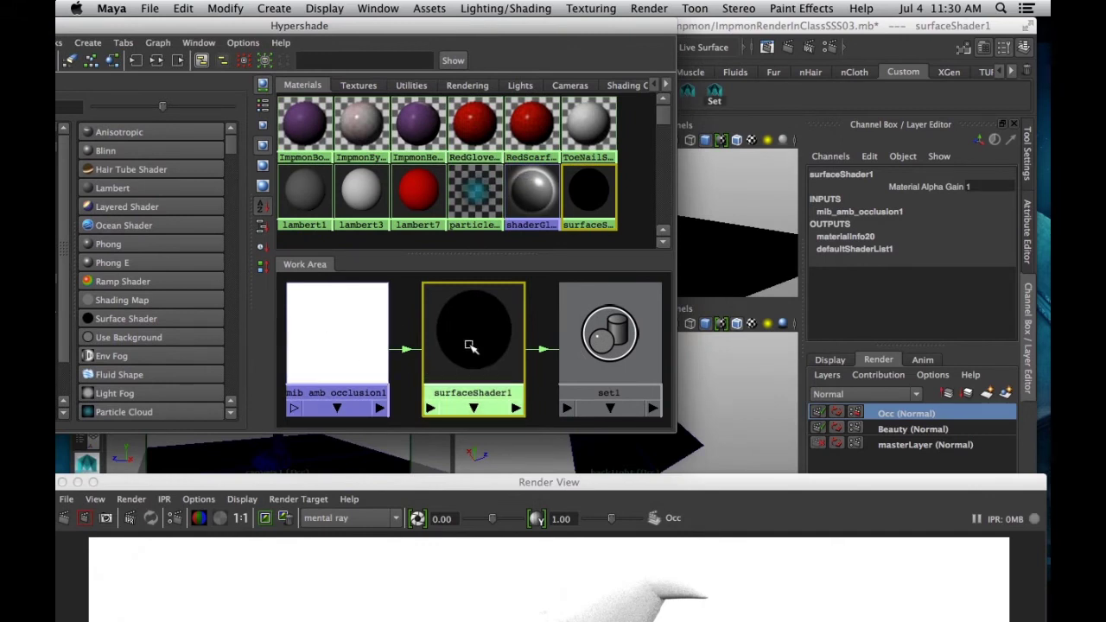
# - Rename surfaceShader1 to OccShADER and load the mib_amb_occlusion1 node's attributes
pyautogui.click(1028, 226)
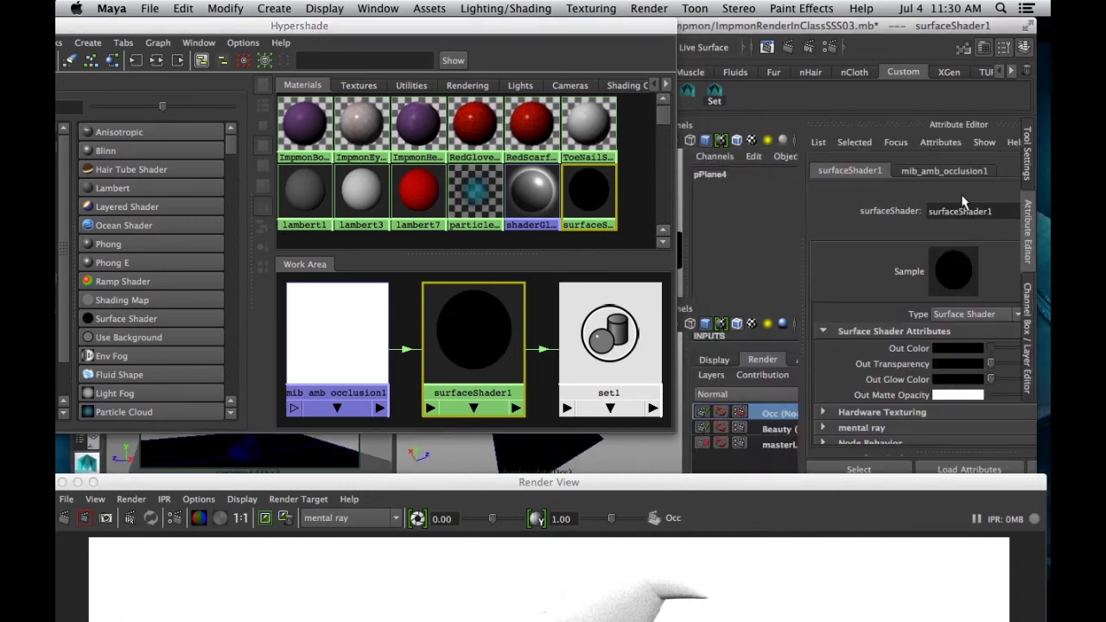
pyautogui.doubleClick(887, 212)
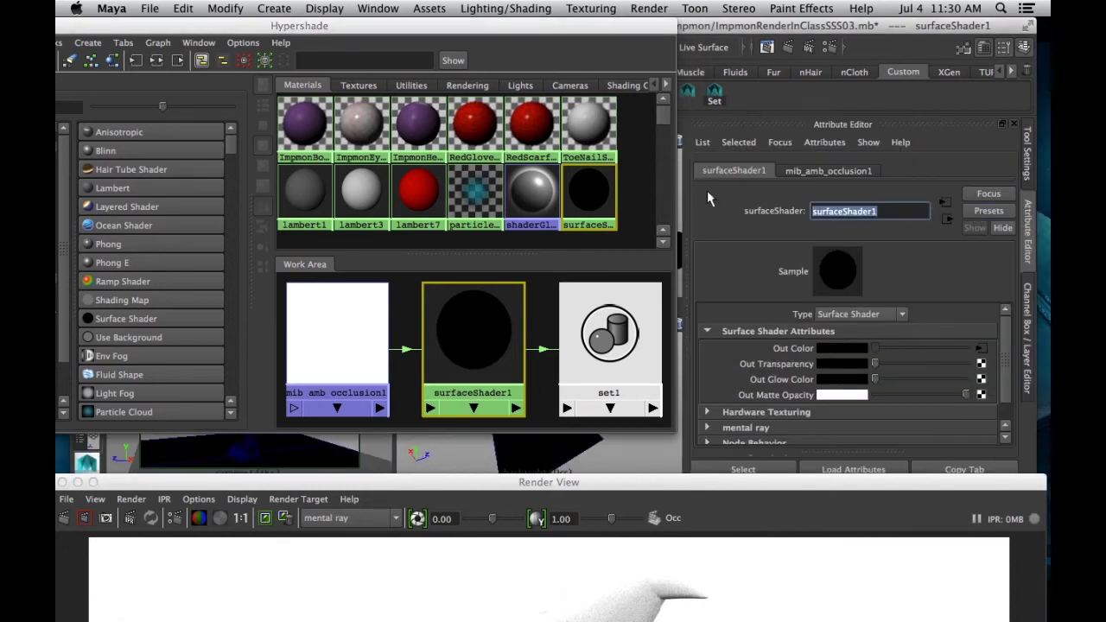
pyautogui.write('Occ')
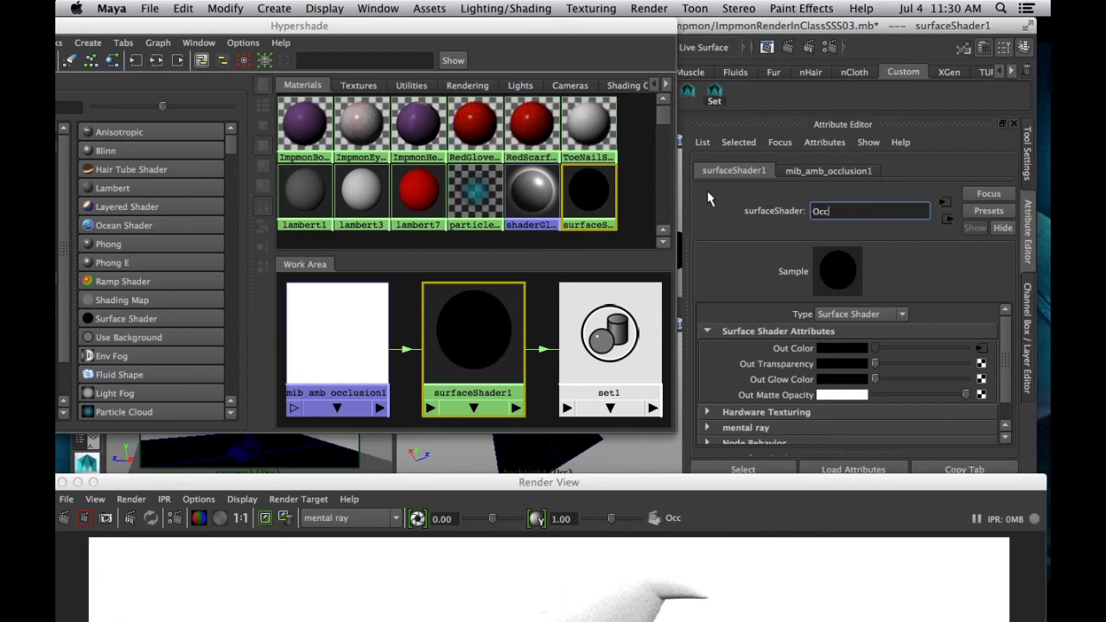
pyautogui.write('ShADER')
pyautogui.press('Return')
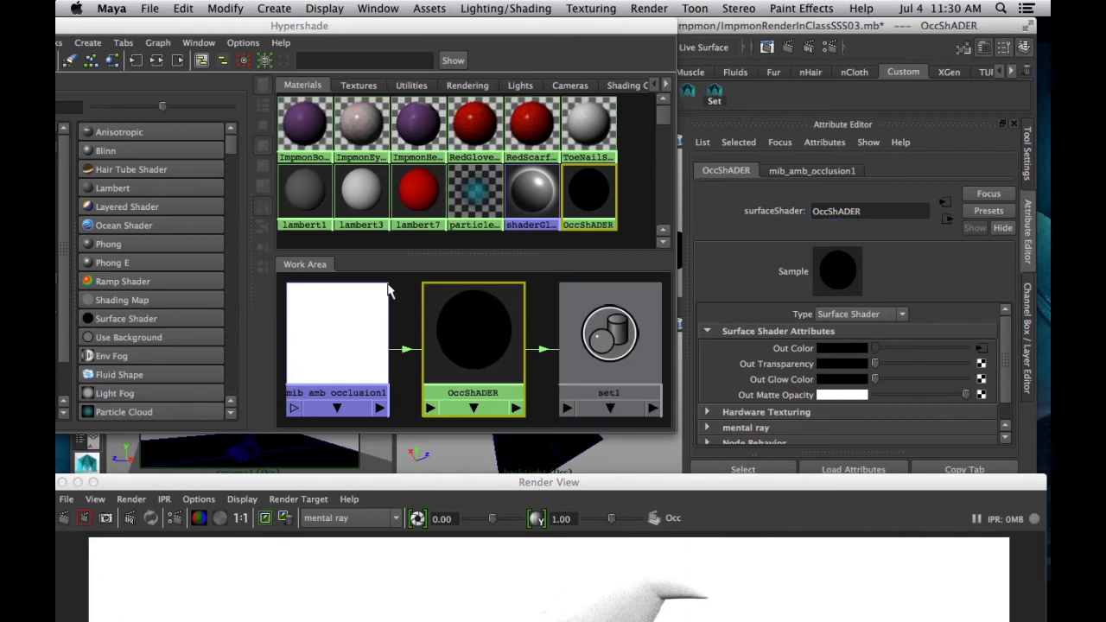
pyautogui.click(379, 298)
pyautogui.moveTo(728, 481); pyautogui.dragTo(483, 27)
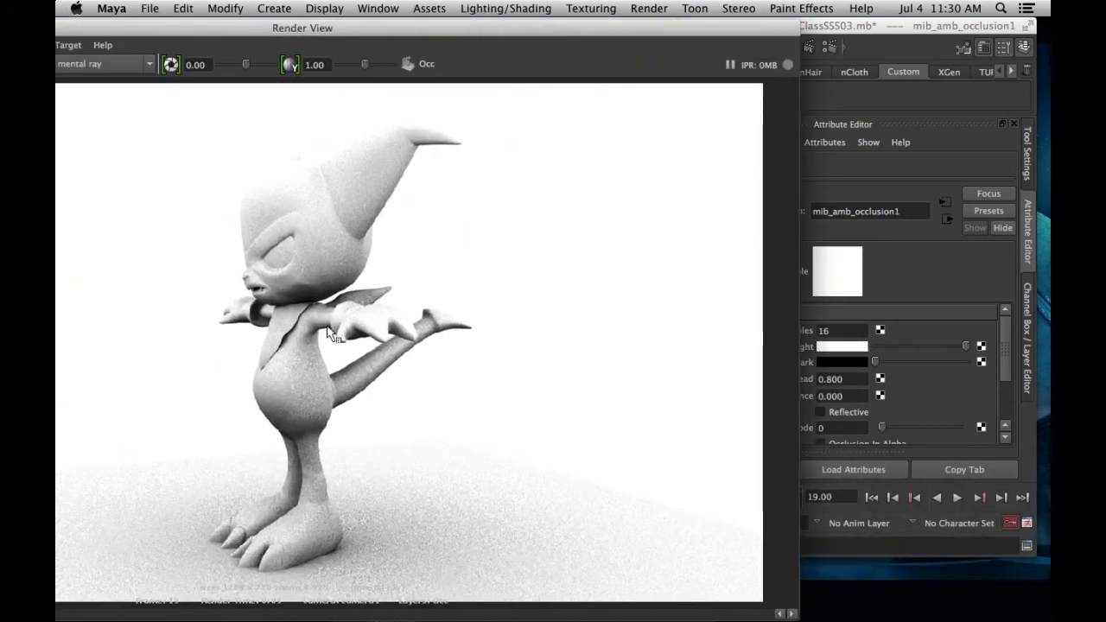
# - Change the mib_amb_occlusion1 Max Distance to 12 and render the Occ layer again
pyautogui.doubleClick(510, 31)
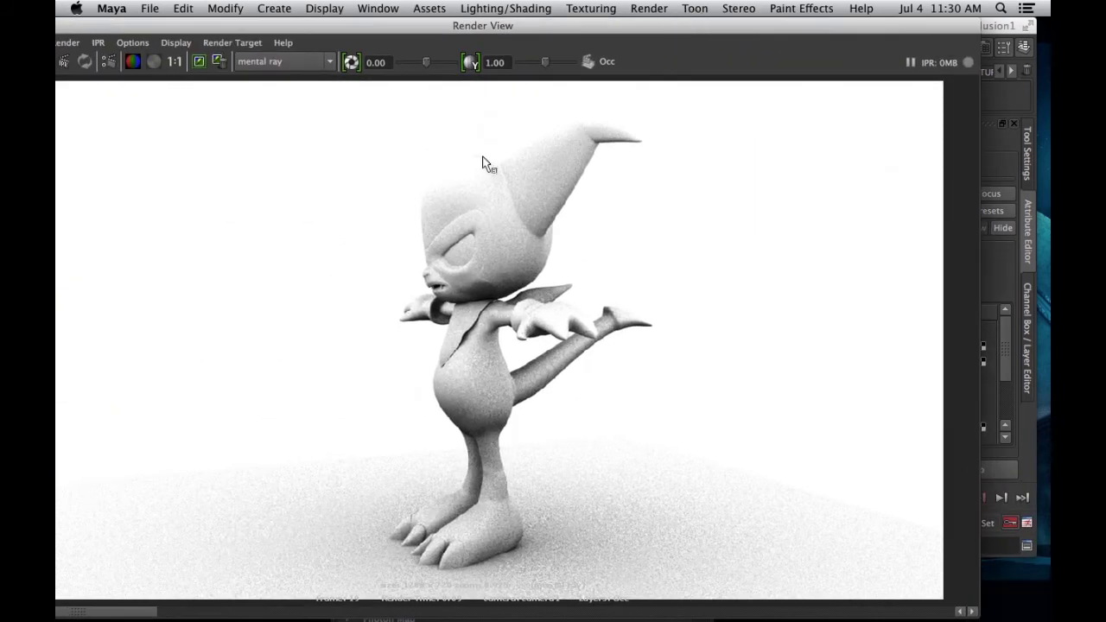
pyautogui.doubleClick(593, 24)
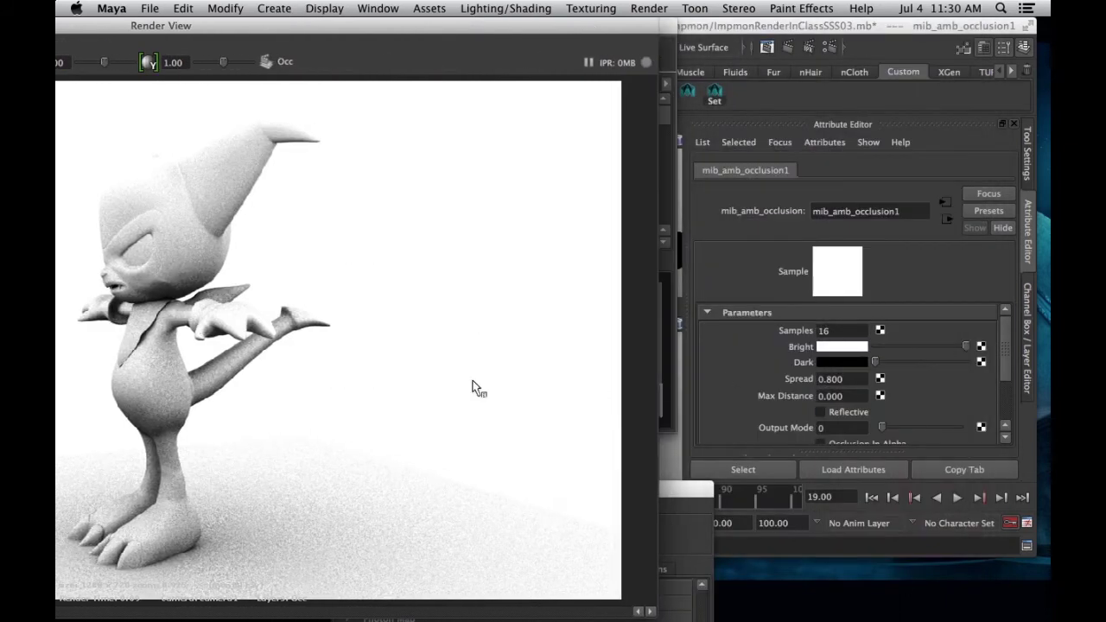
pyautogui.moveTo(1004, 342); pyautogui.dragTo(1003, 352)
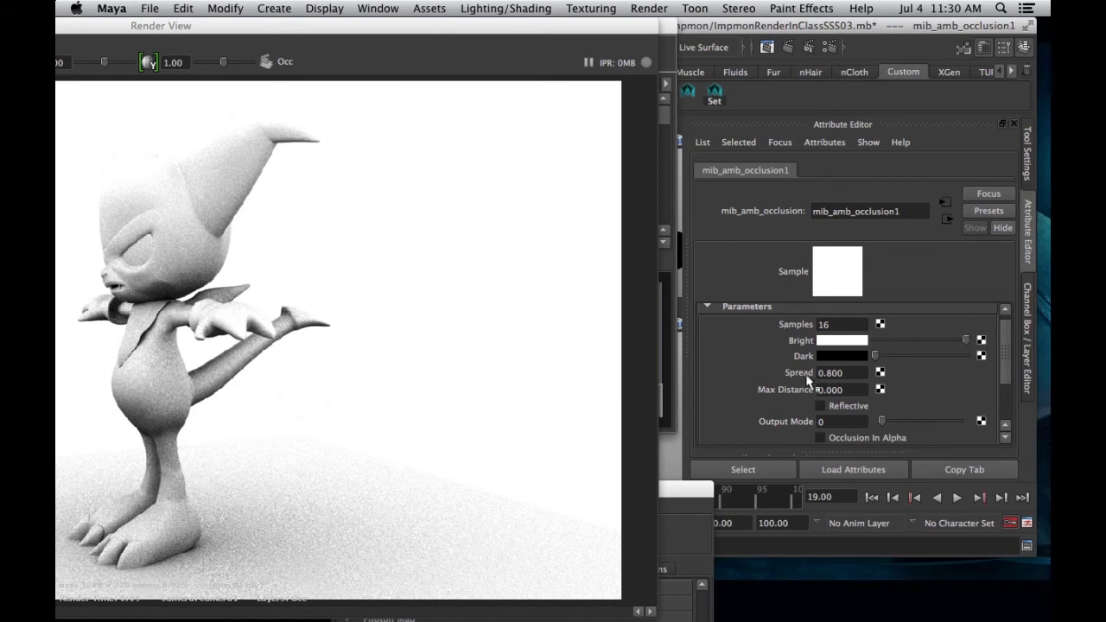
pyautogui.doubleClick(862, 390)
pyautogui.write('12')
pyautogui.press('Return')
pyautogui.doubleClick(264, 23)
pyautogui.click(90, 62)
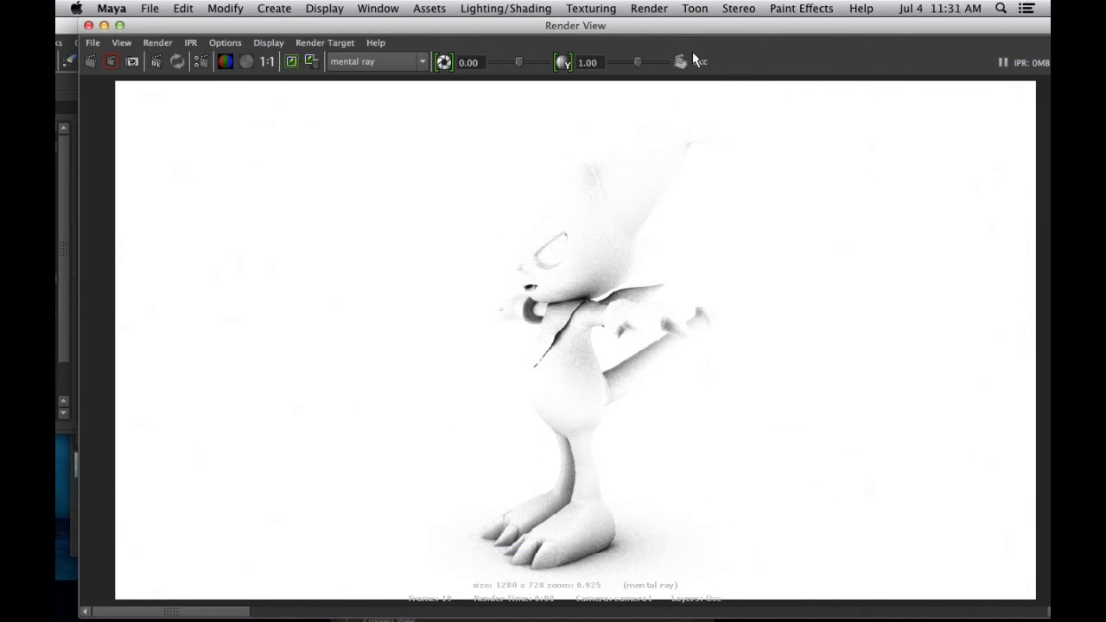
# - Raise mib_amb_occlusion1 Samples from 16 to 64 and launch a new Occ render
pyautogui.moveTo(693, 29); pyautogui.dragTo(364, 26)
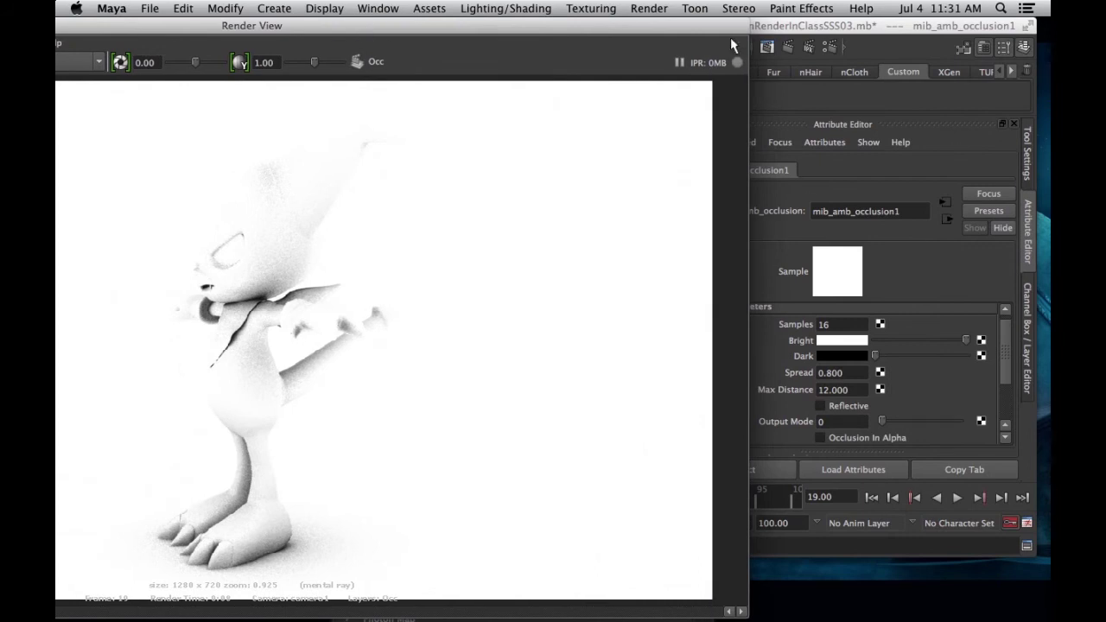
pyautogui.moveTo(726, 34); pyautogui.dragTo(691, 36)
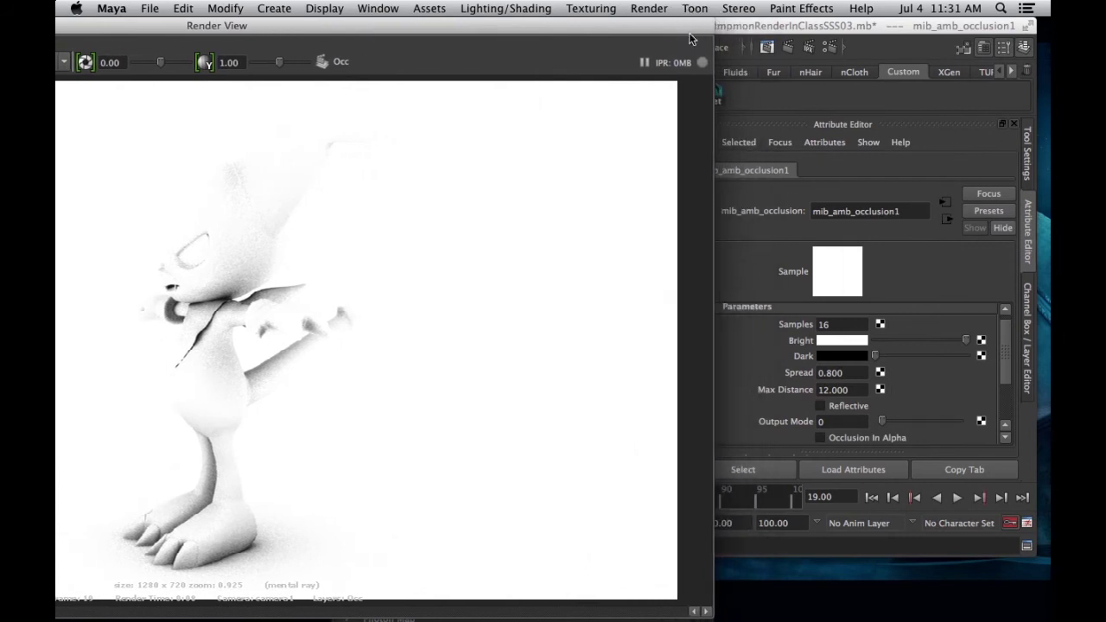
pyautogui.click(839, 324)
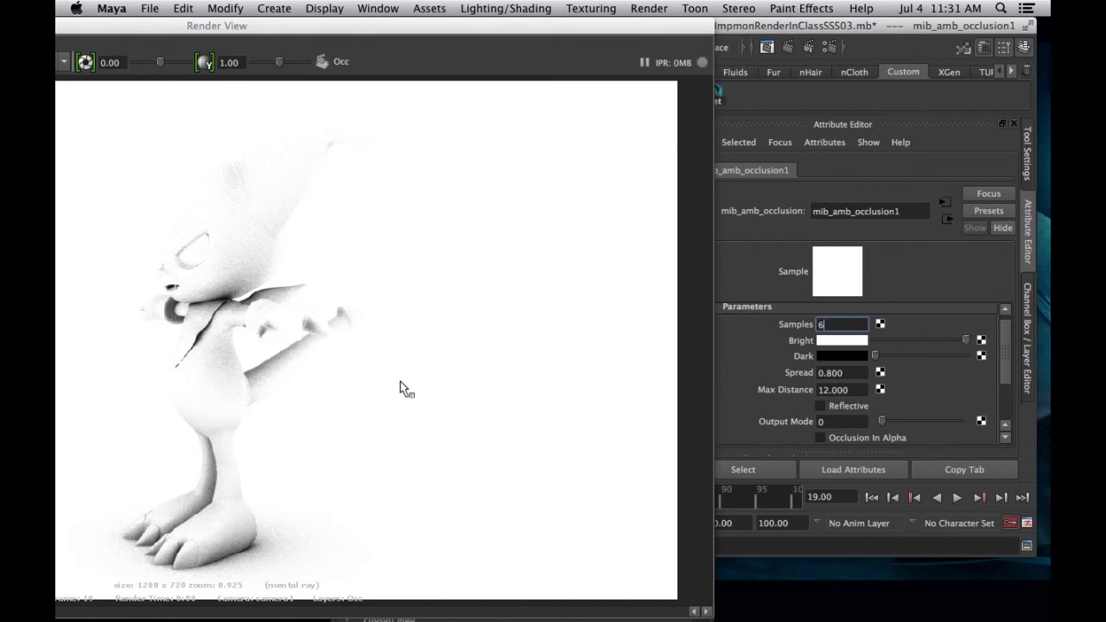
pyautogui.write('64')
pyautogui.press('Return')
pyautogui.doubleClick(321, 26)
pyautogui.click(77, 62)
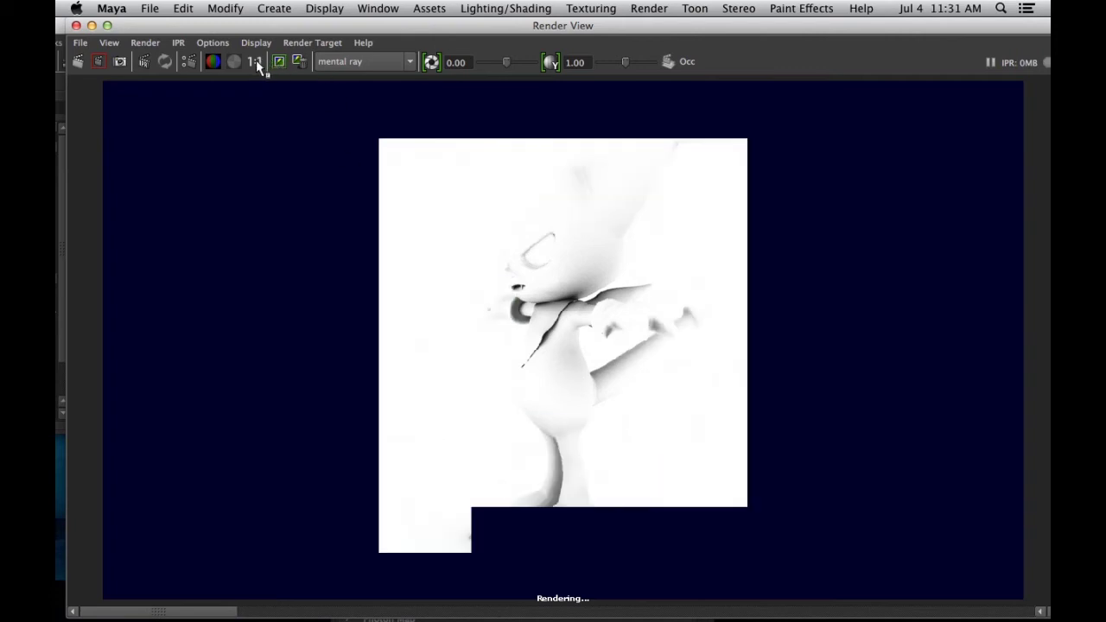
# - View the 64-sample Occ render at 1:1 until it finishes in 0:19, then move the Render View aside
pyautogui.click(255, 61)
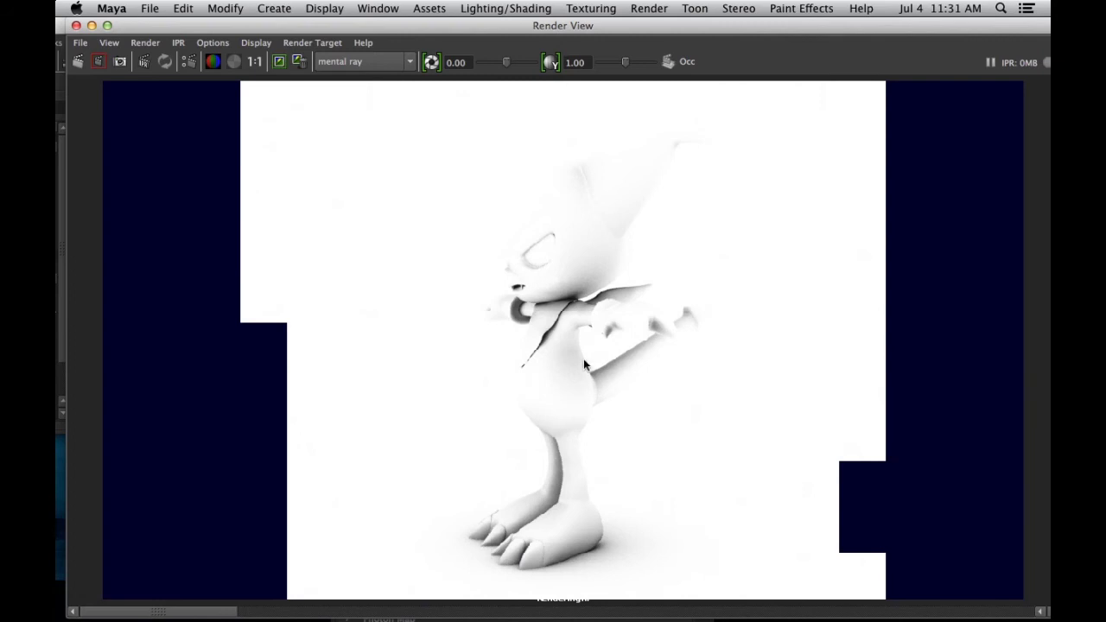
pyautogui.click(258, 63)
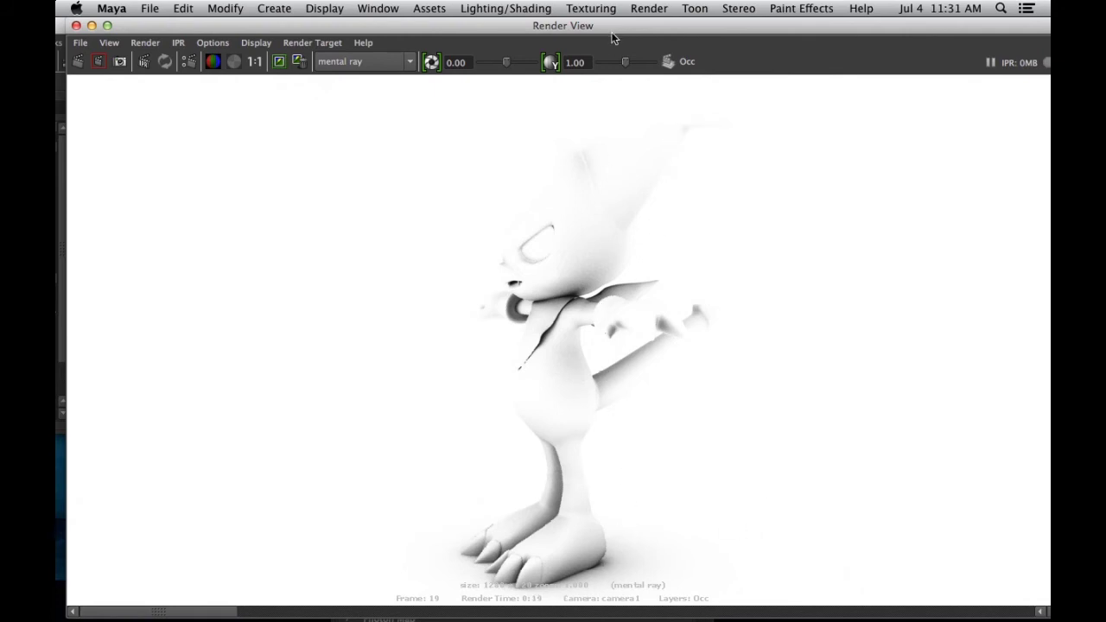
pyautogui.moveTo(612, 38); pyautogui.dragTo(660, 40)
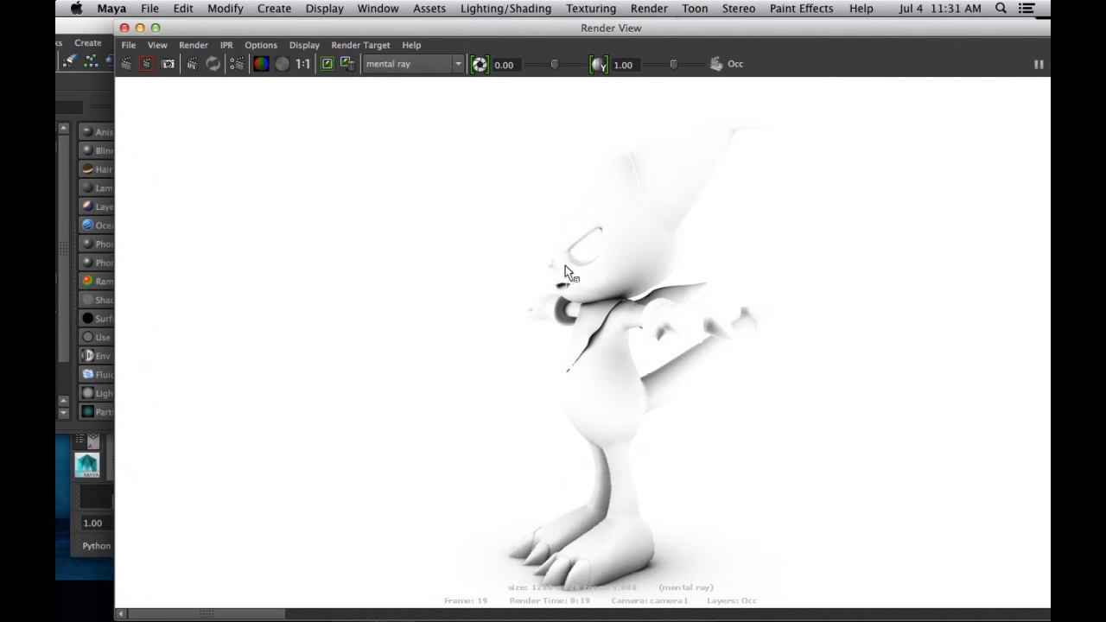
pyautogui.moveTo(527, 28); pyautogui.dragTo(95, 69)
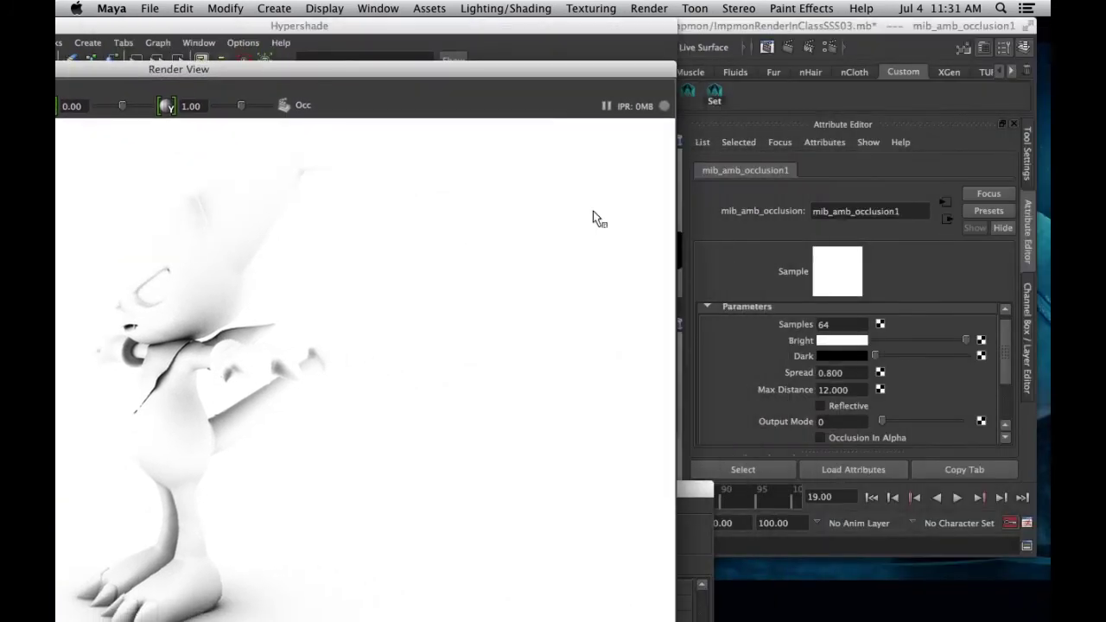
# - Change Max Distance from 12 to 24 and render the 1280 x 720 Occ frame again
pyautogui.click(847, 390)
pyautogui.doubleClick(855, 389)
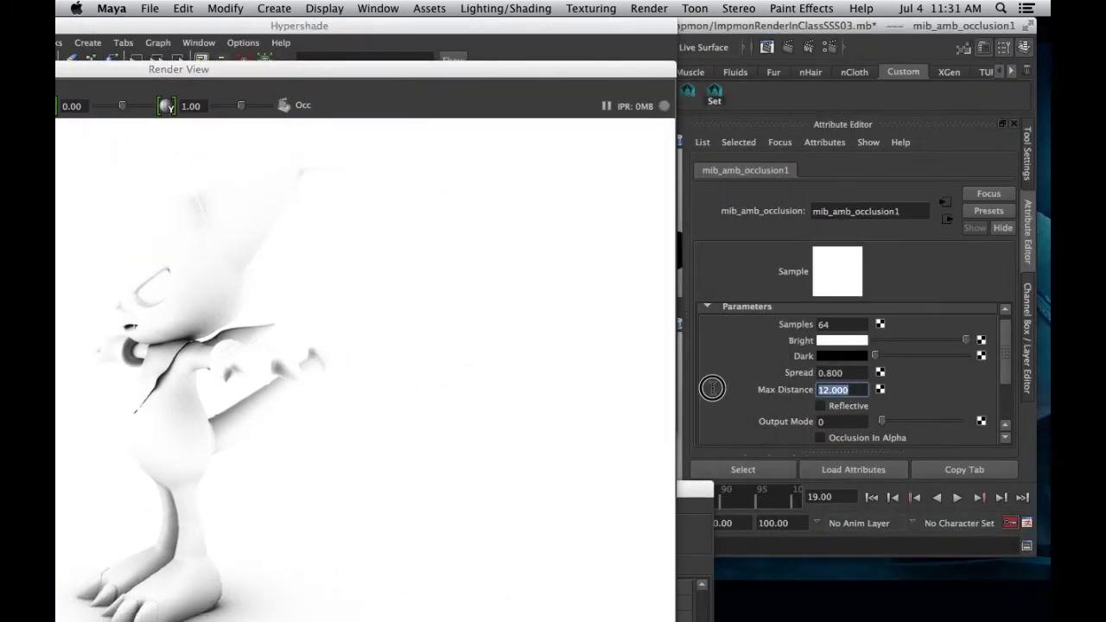
pyautogui.write('24')
pyautogui.press('Return')
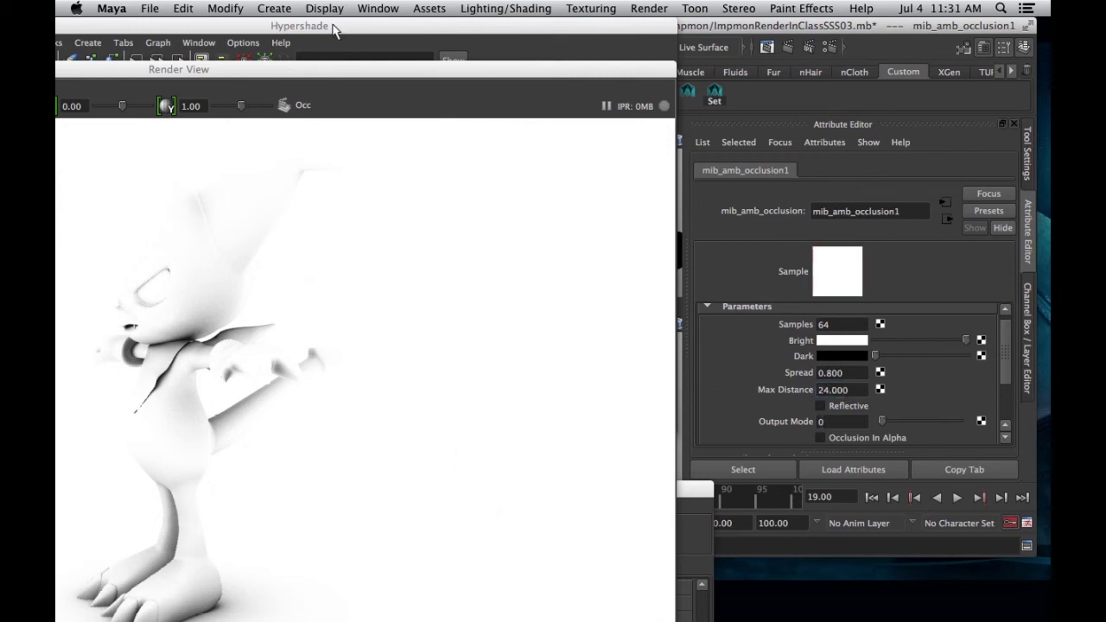
pyautogui.doubleClick(326, 76)
pyautogui.moveTo(164, 25); pyautogui.dragTo(217, 21)
pyautogui.click(97, 61)
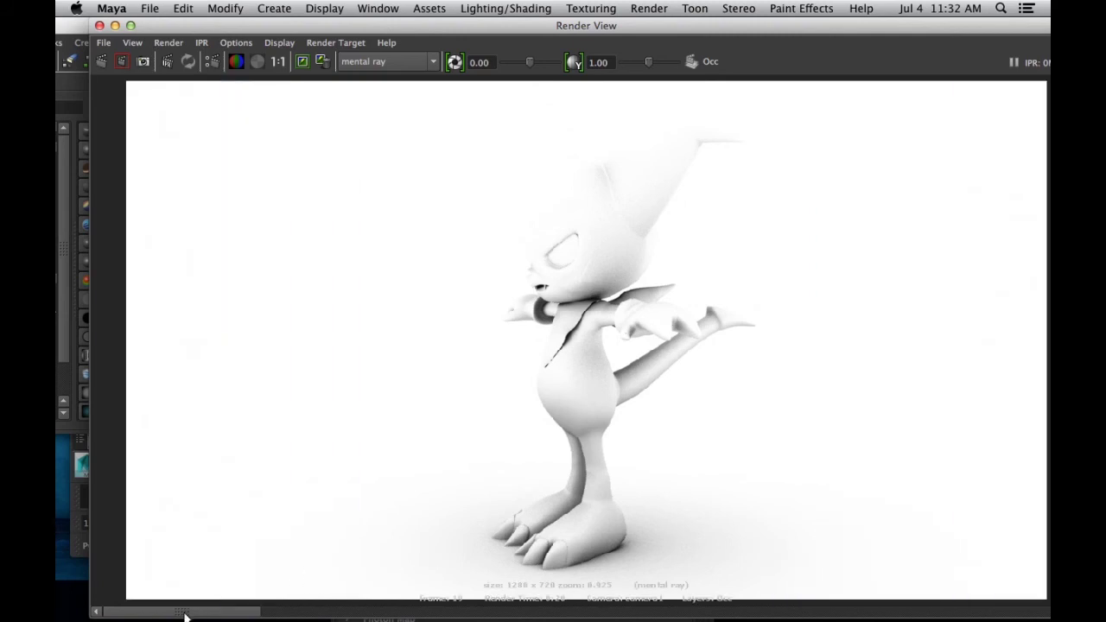
# - Compare the new render against the stored one at 1:1, then move the Render View and Hypershade aside
pyautogui.moveTo(184, 615)
pyautogui.mouseDown()
pyautogui.moveTo(383, 609)
pyautogui.moveTo(184, 605)
pyautogui.mouseUp()
pyautogui.click(277, 62)
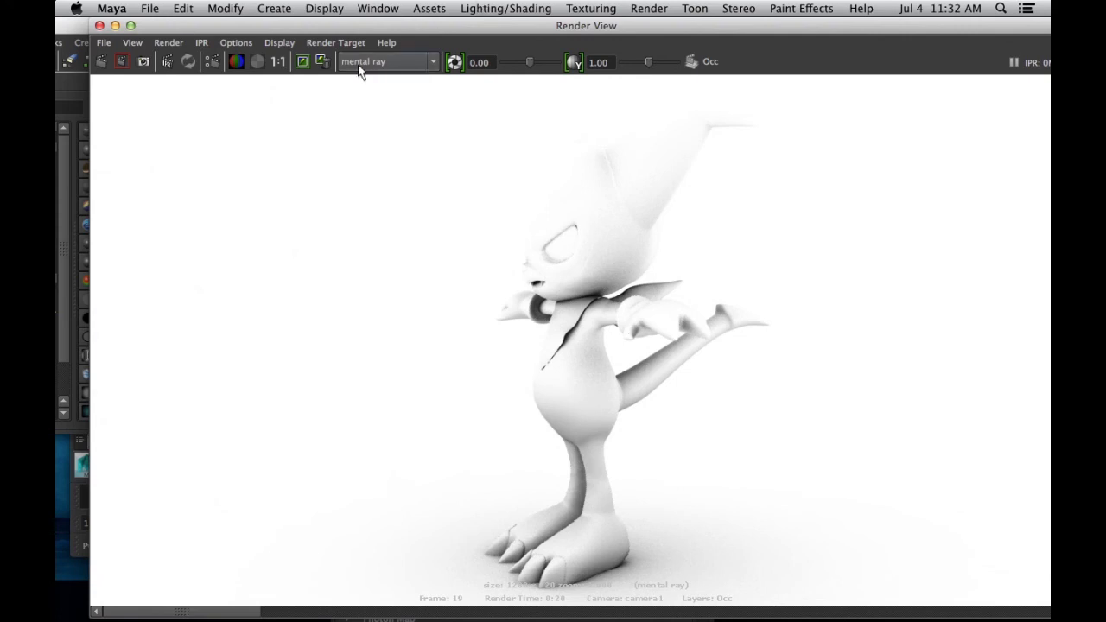
pyautogui.moveTo(294, 26); pyautogui.dragTo(197, 487)
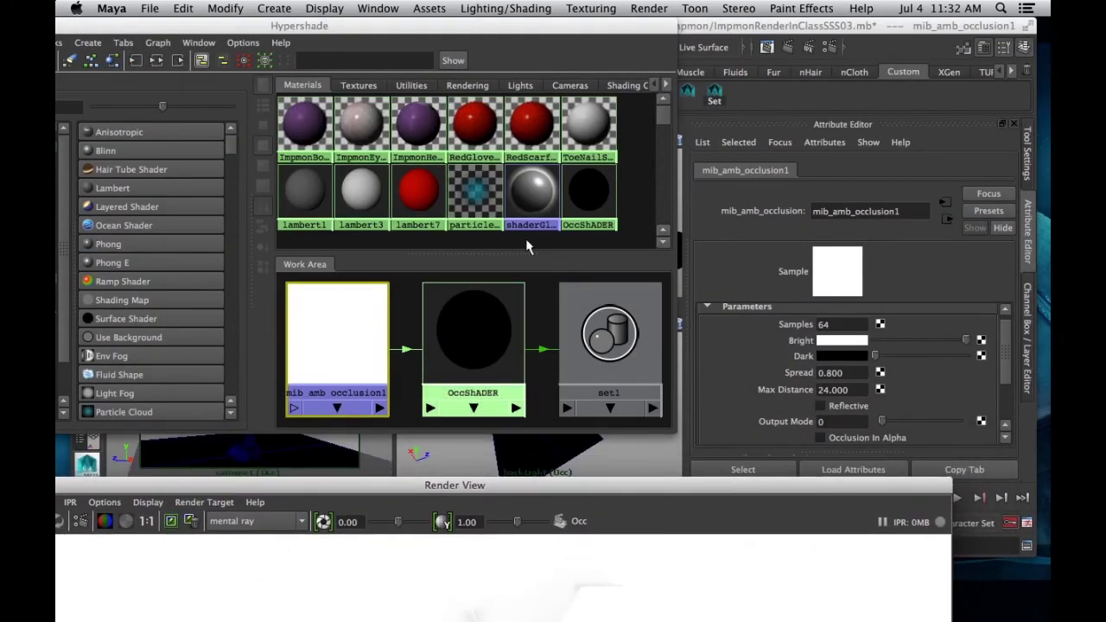
pyautogui.moveTo(553, 21); pyautogui.dragTo(359, 91)
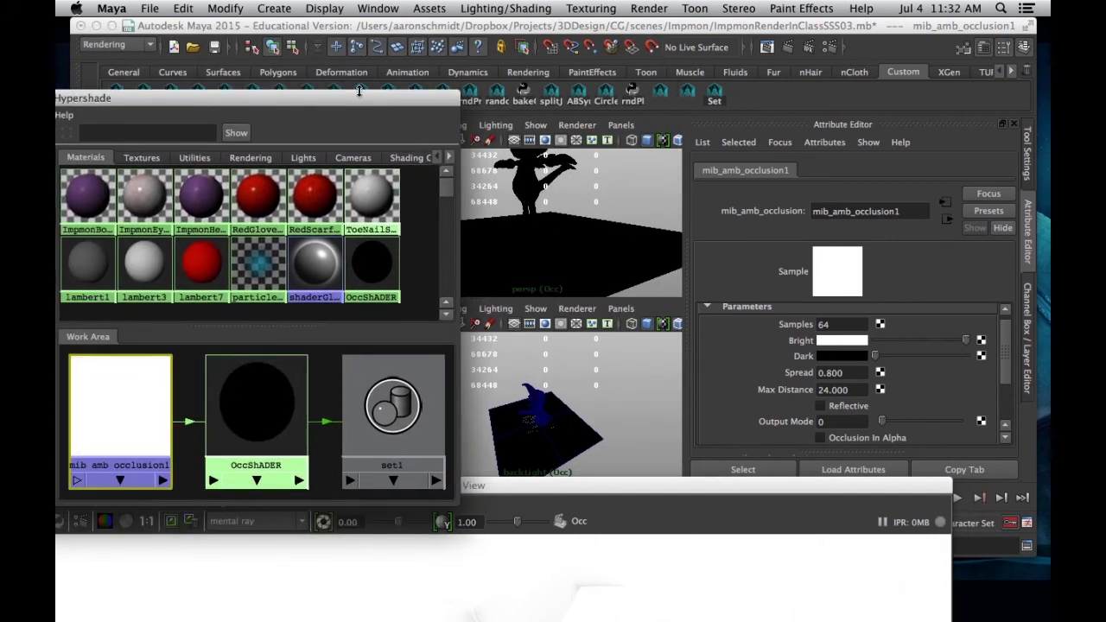
# - Show the Occ layer's Common render settings (ImpmonOcc, 1280 x 720, Maya IFF) beside the render layers list
pyautogui.click(834, 45)
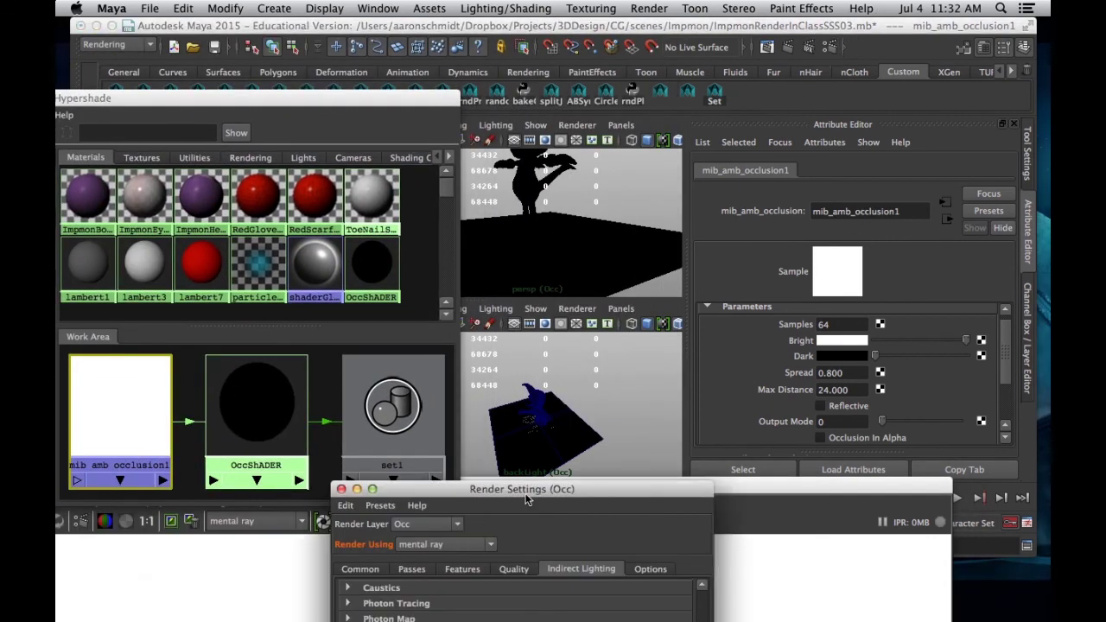
pyautogui.moveTo(527, 494); pyautogui.dragTo(524, 188)
pyautogui.click(357, 274)
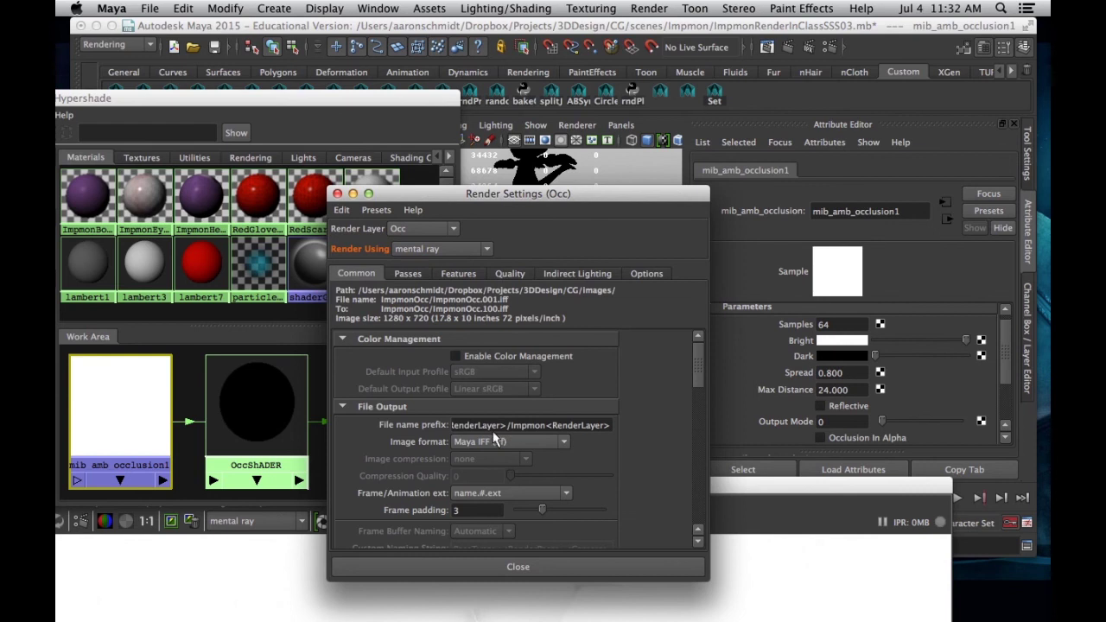
pyautogui.click(1026, 337)
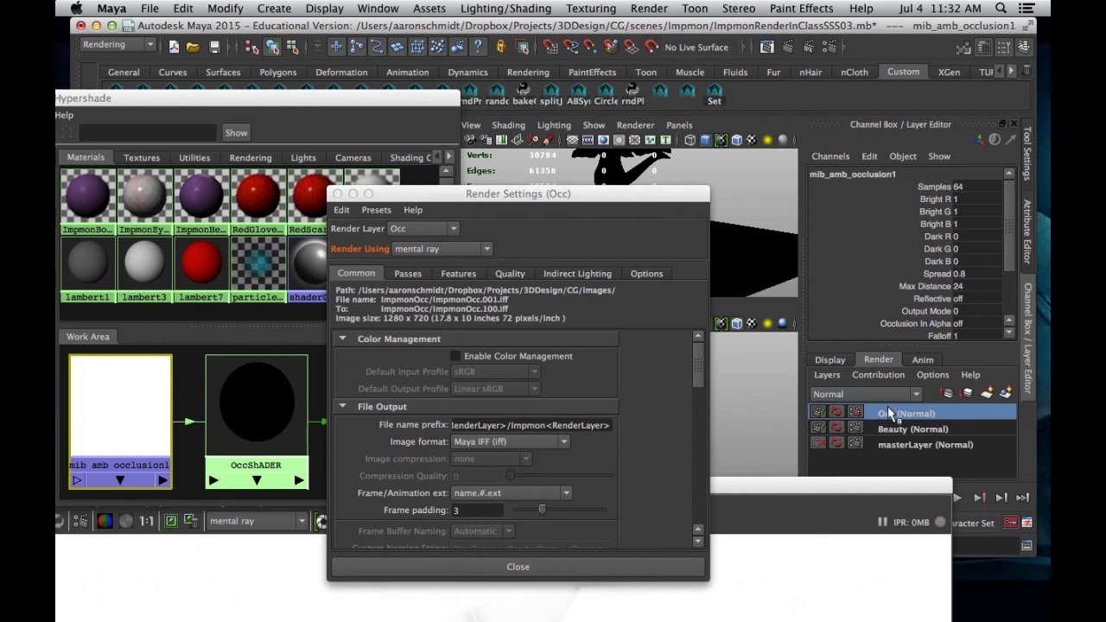
pyautogui.moveTo(605, 201); pyautogui.dragTo(507, 98)
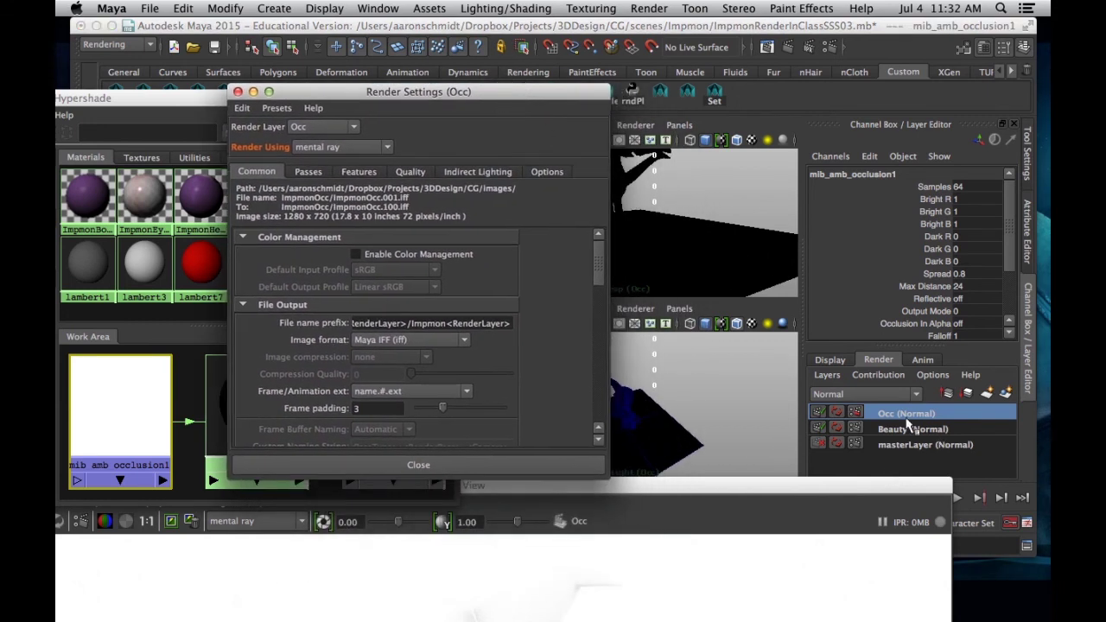
pyautogui.click(821, 428)
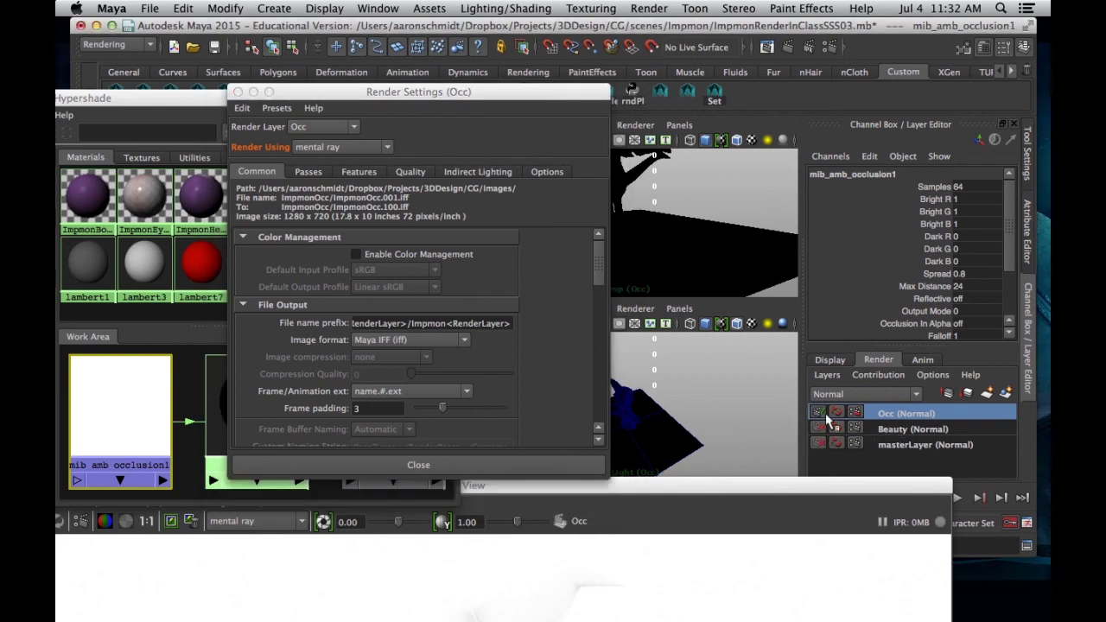